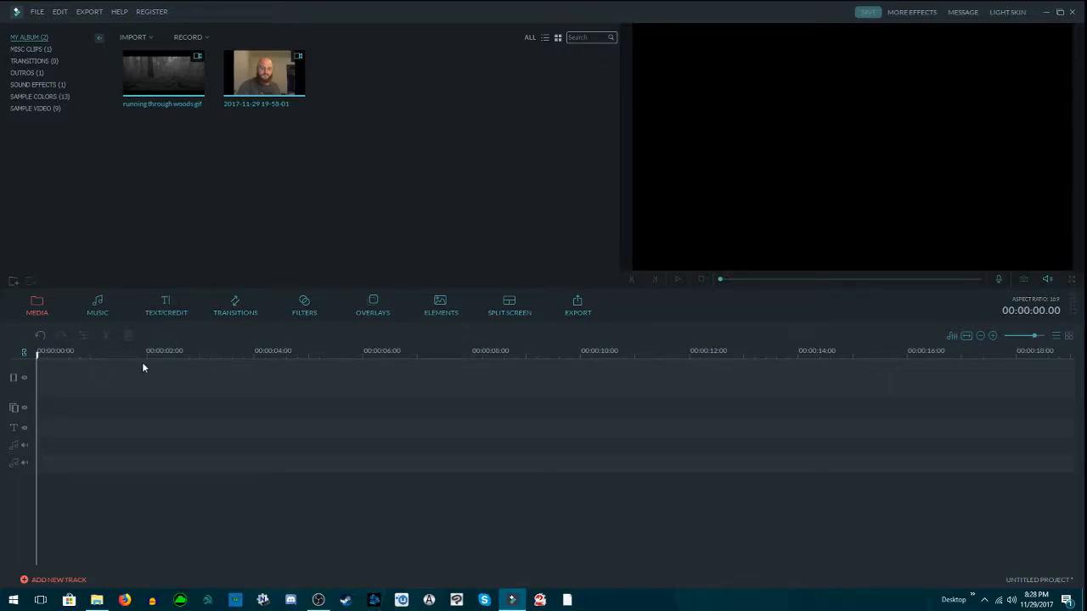
- Browse the sample colors and sample videos, and preview the Countdown6 and Countdown8 clips
left_click_drag(203, 352, 146, 354)
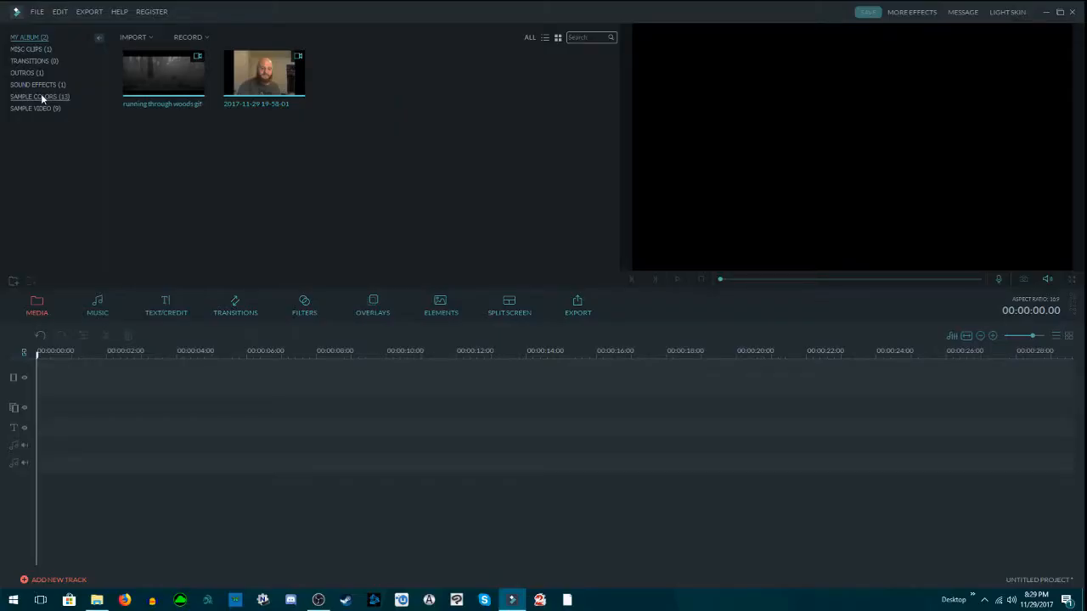
left_click(41, 95)
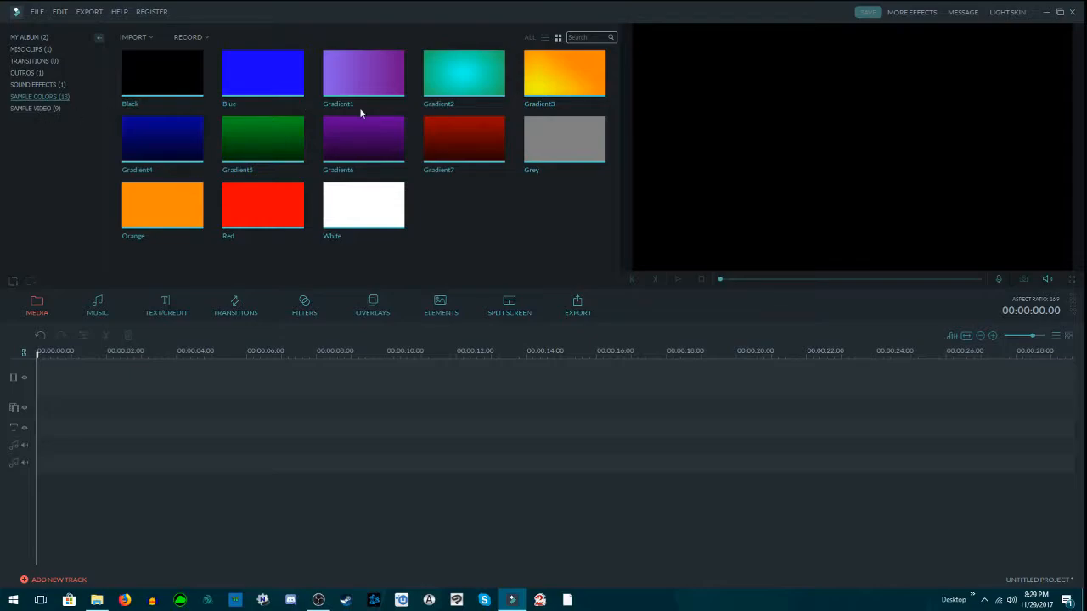
left_click(42, 108)
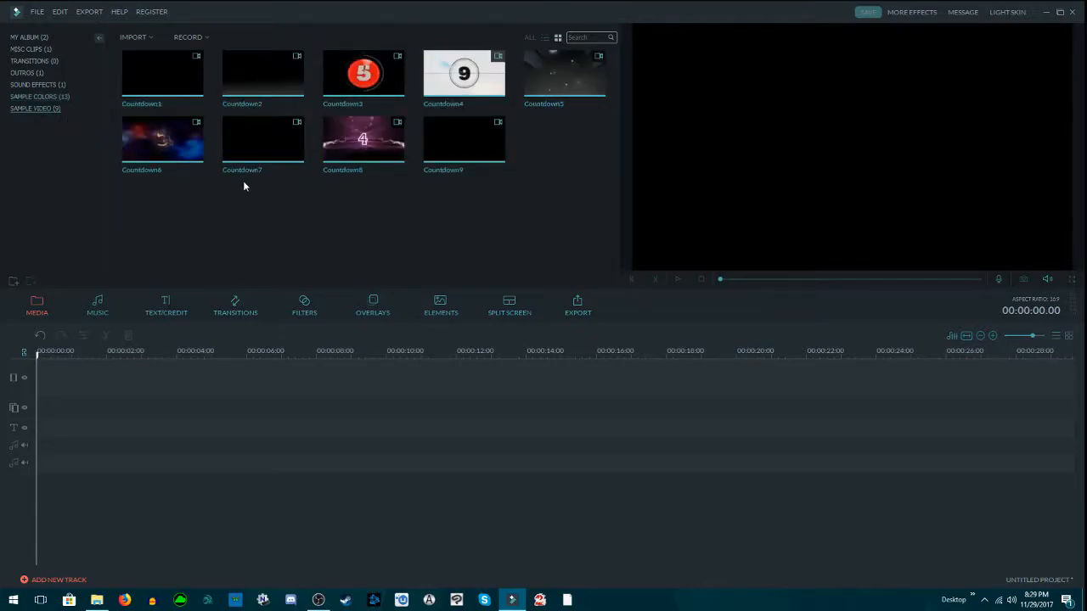
mouse_move(162, 143)
left_click(139, 153)
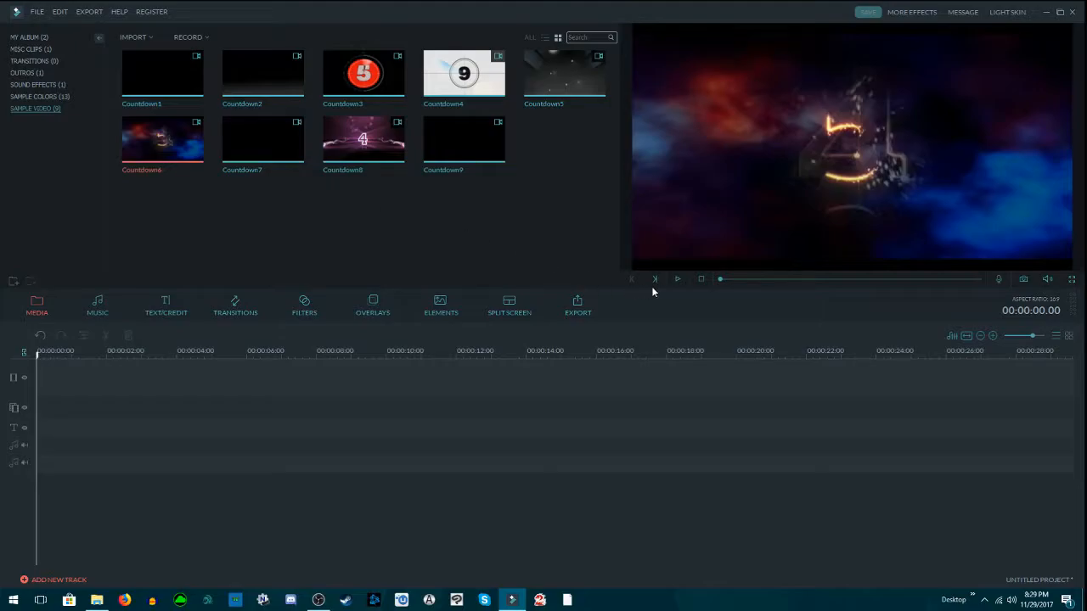
left_click(677, 279)
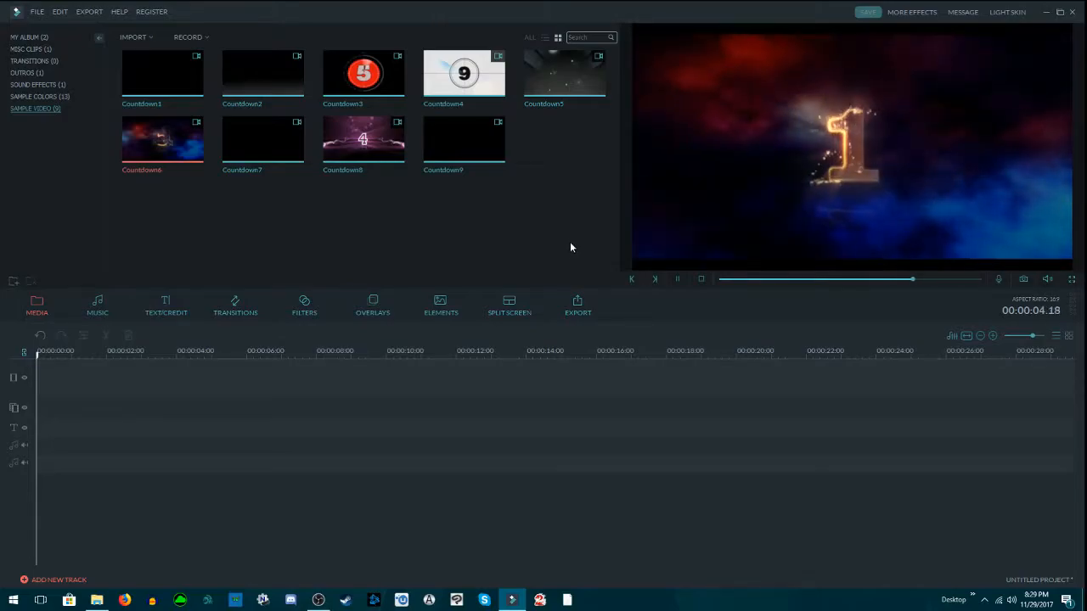
left_click(335, 151)
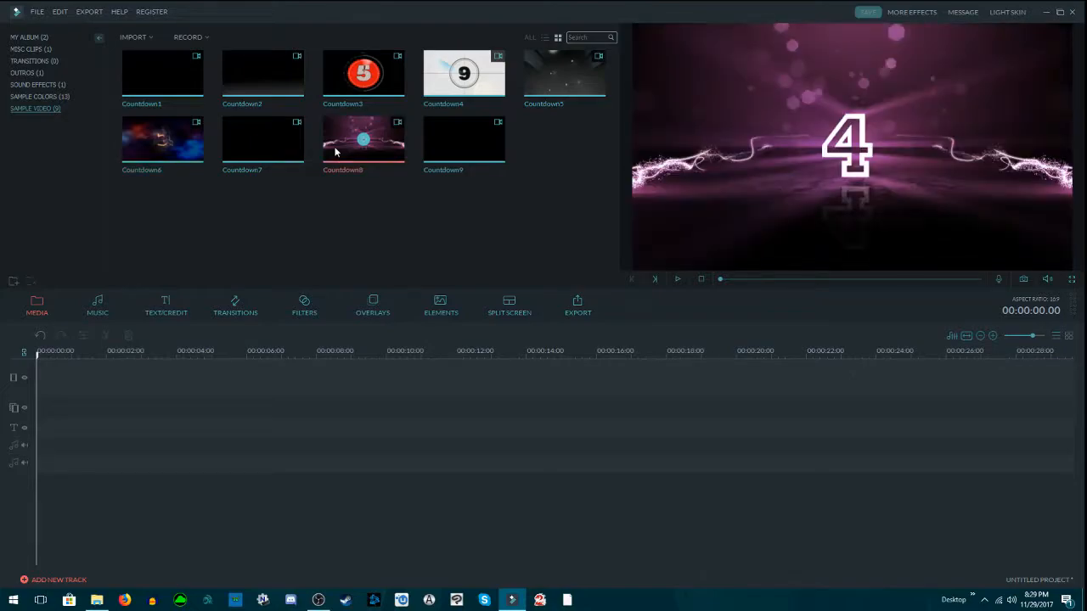
left_click(678, 278)
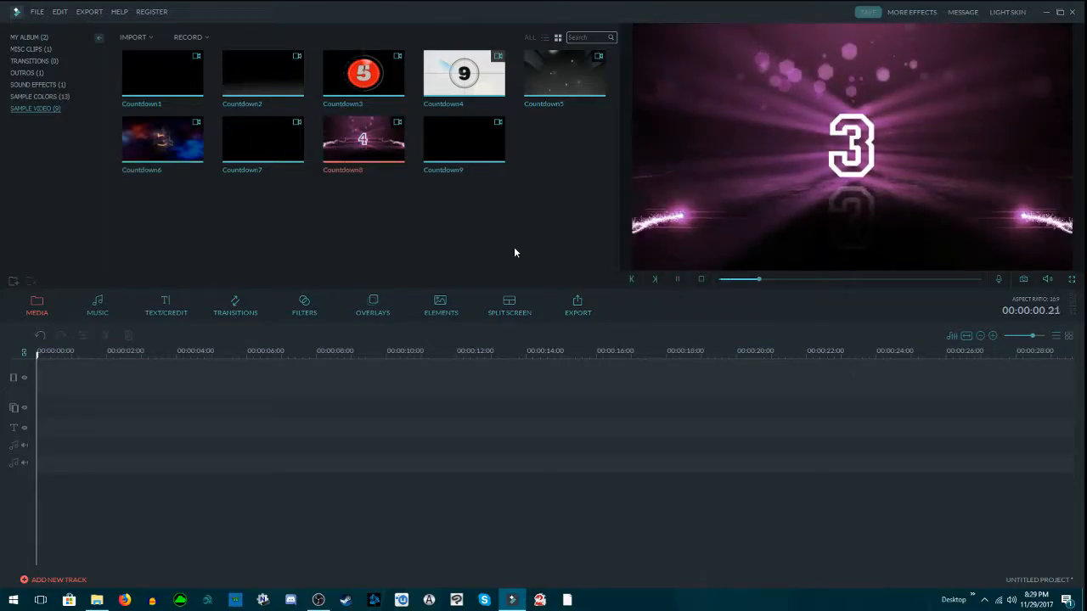
left_click(37, 49)
left_click(25, 39)
left_click(235, 76)
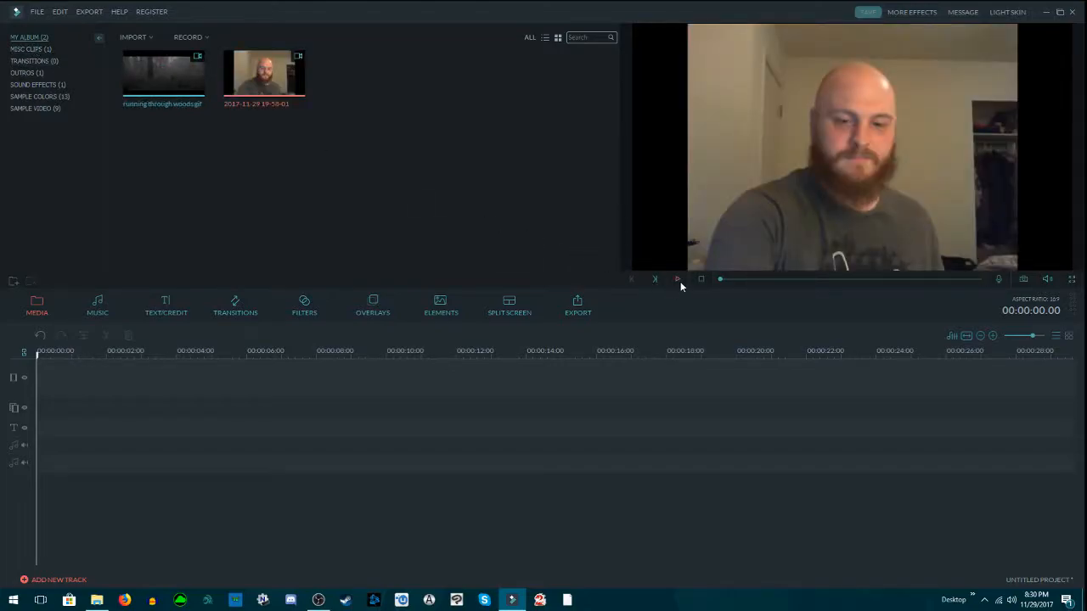
left_click(679, 282)
left_click(151, 40)
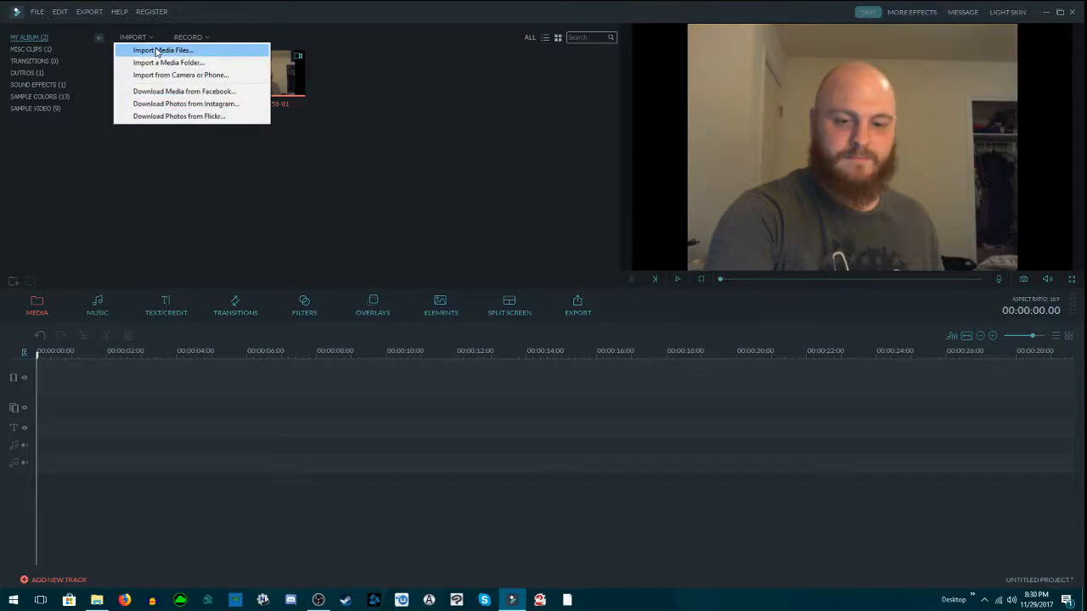
left_click(176, 52)
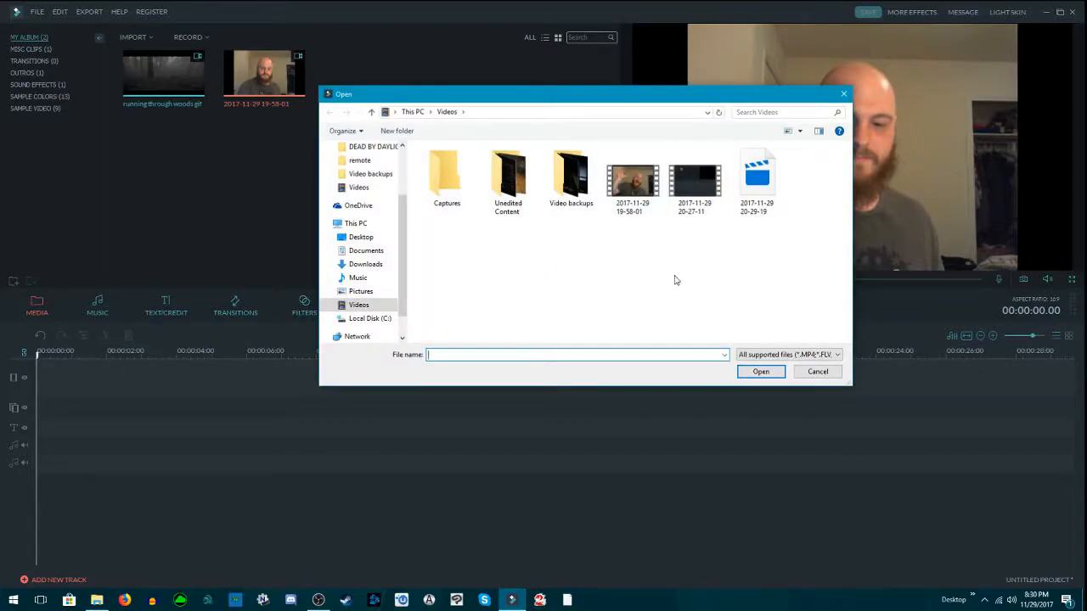
left_click(817, 372)
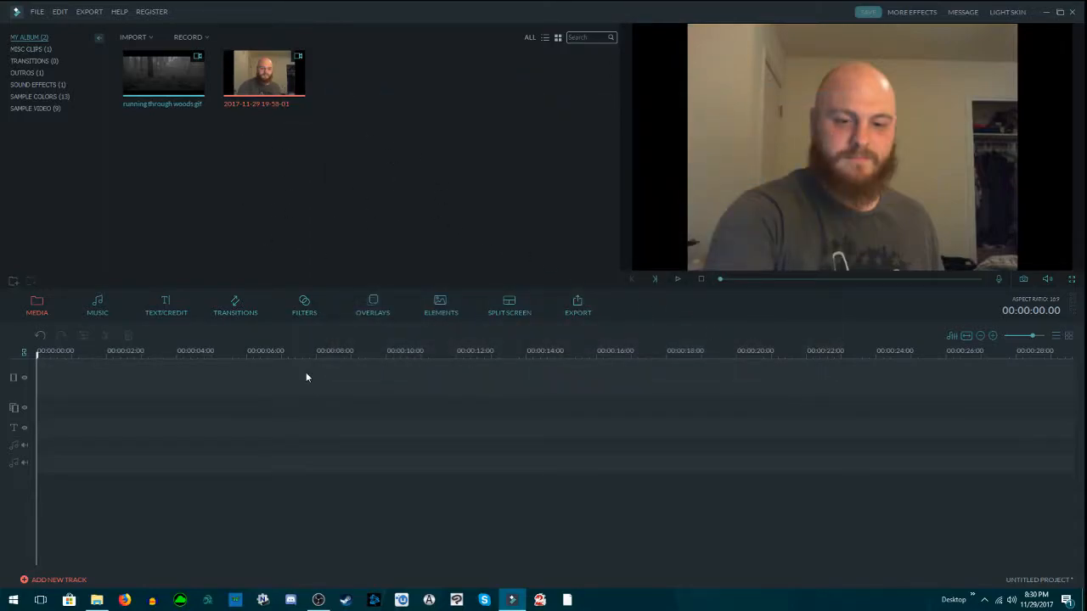
mouse_move(279, 92)
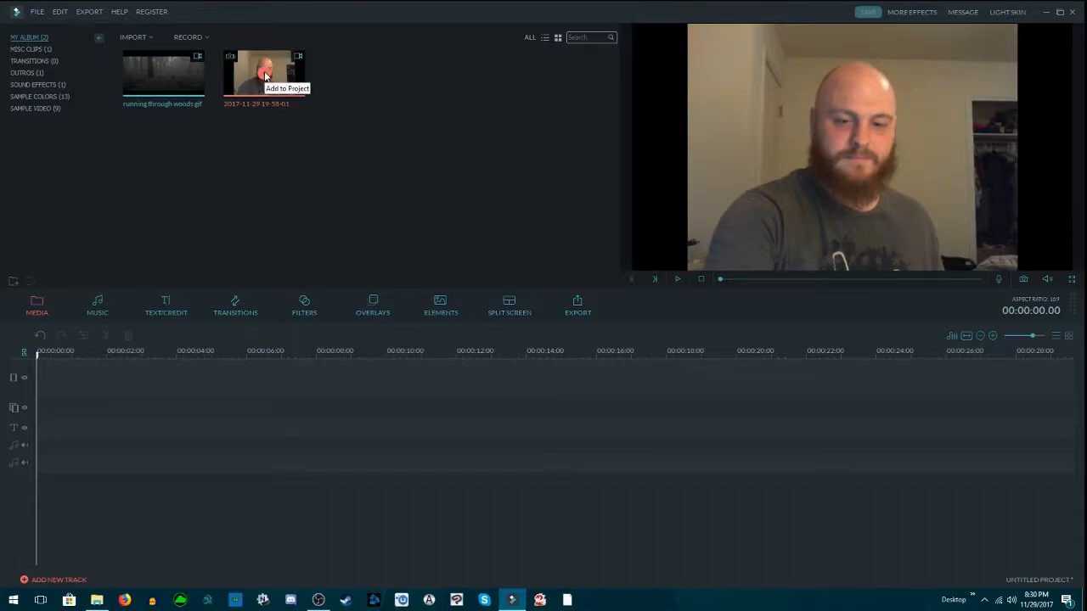
left_click_drag(263, 75, 303, 380)
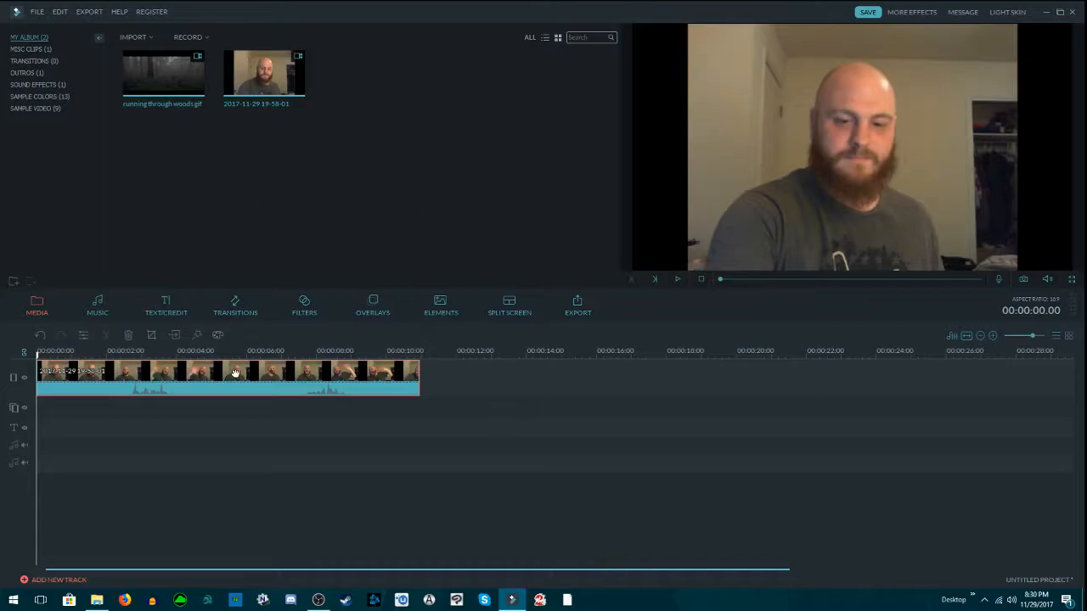
left_click(676, 279)
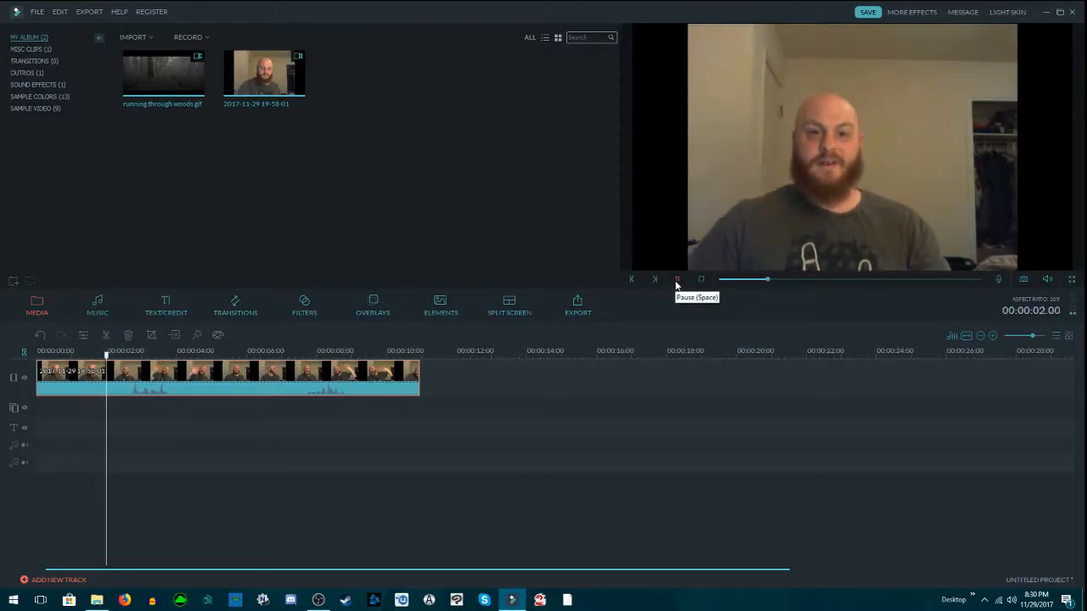
left_click(676, 280)
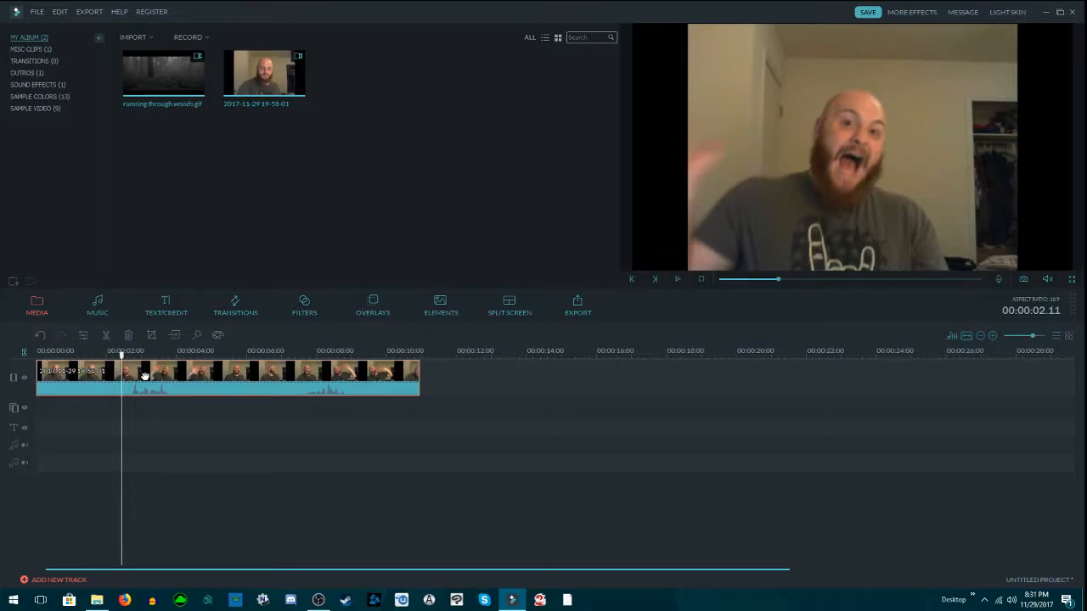
- Try deleting the clip from the video track, and undo, redo and undo the deletion
key("Delete")
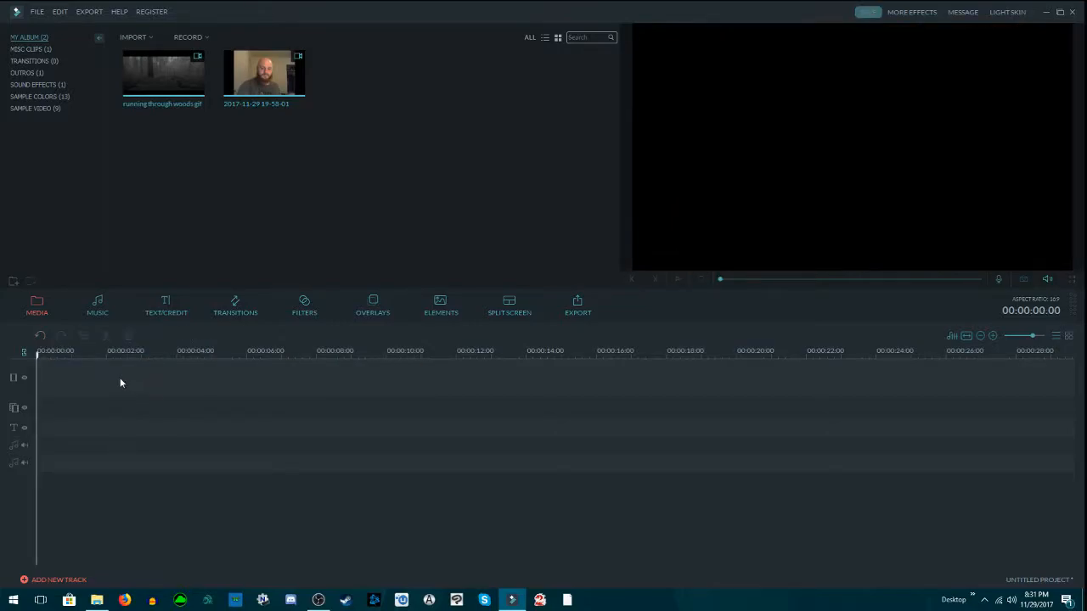
left_click(40, 336)
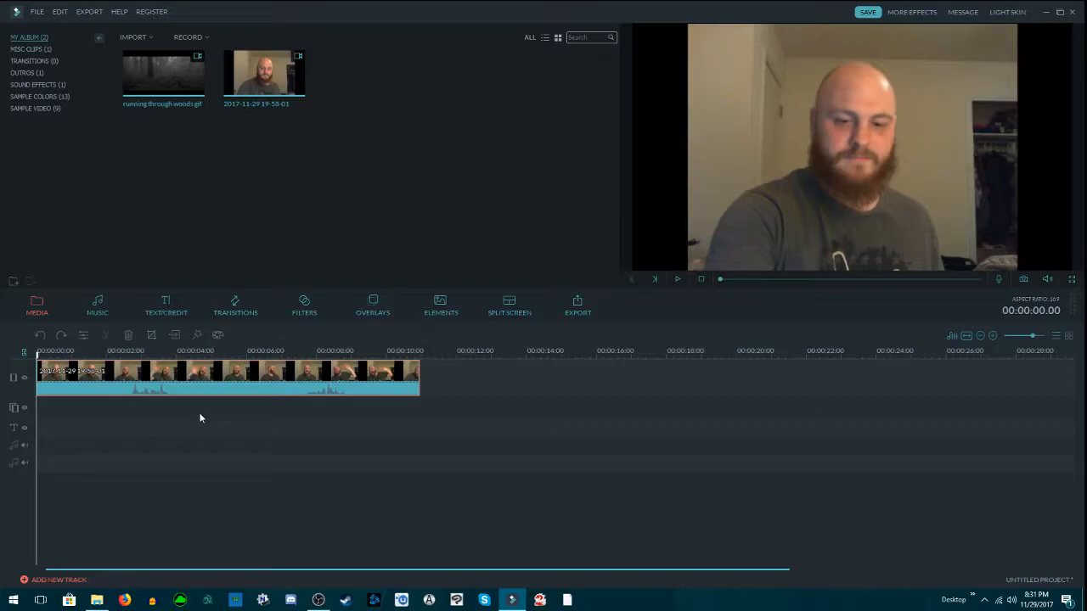
left_click(61, 334)
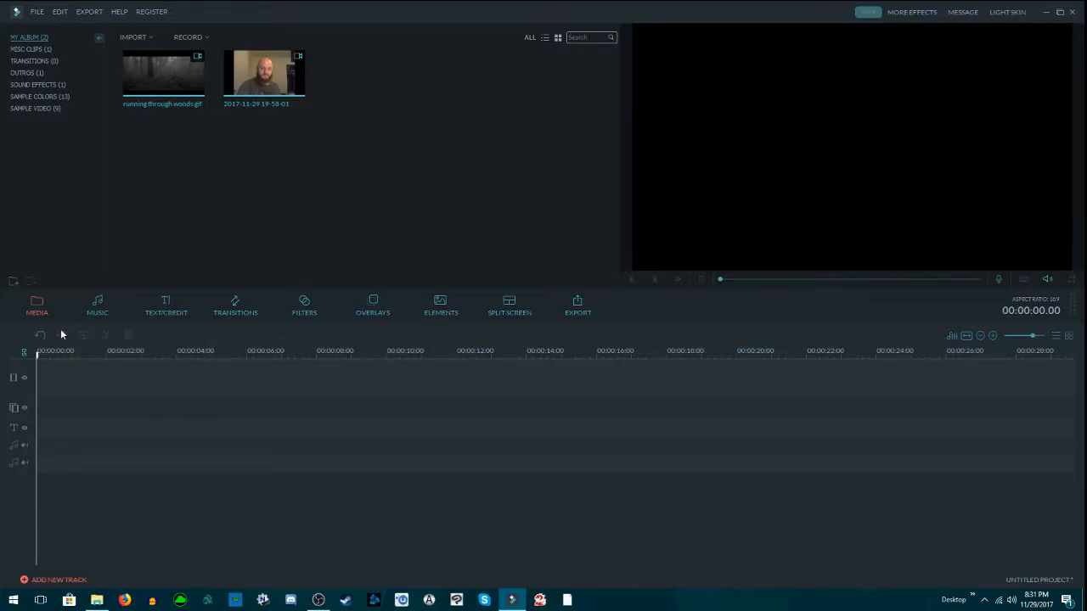
left_click(40, 335)
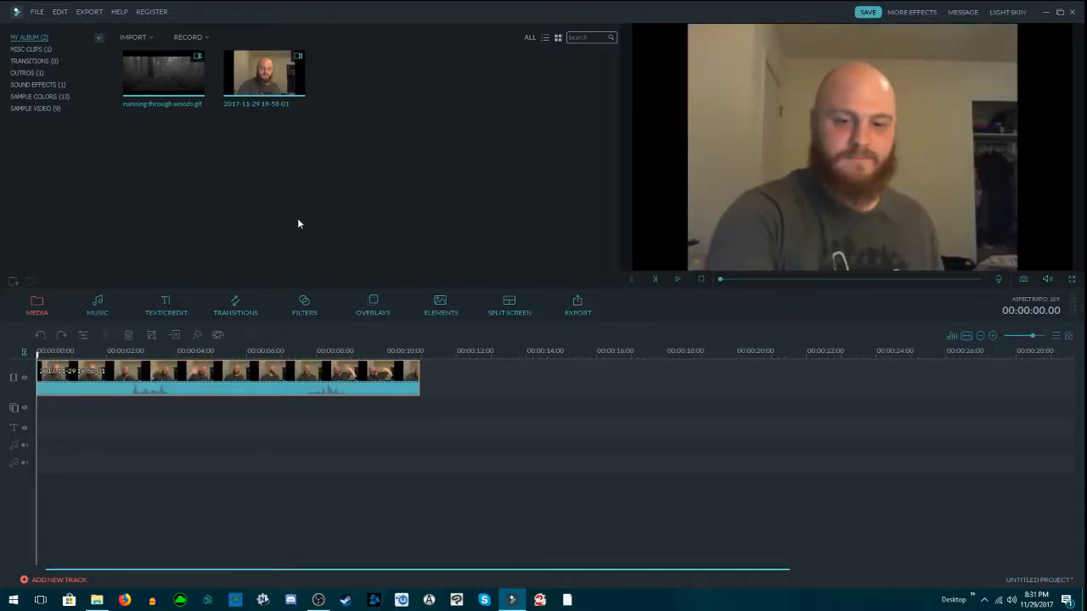
- Open the timeline clip's edit settings and show its video adjustments
left_click(83, 337)
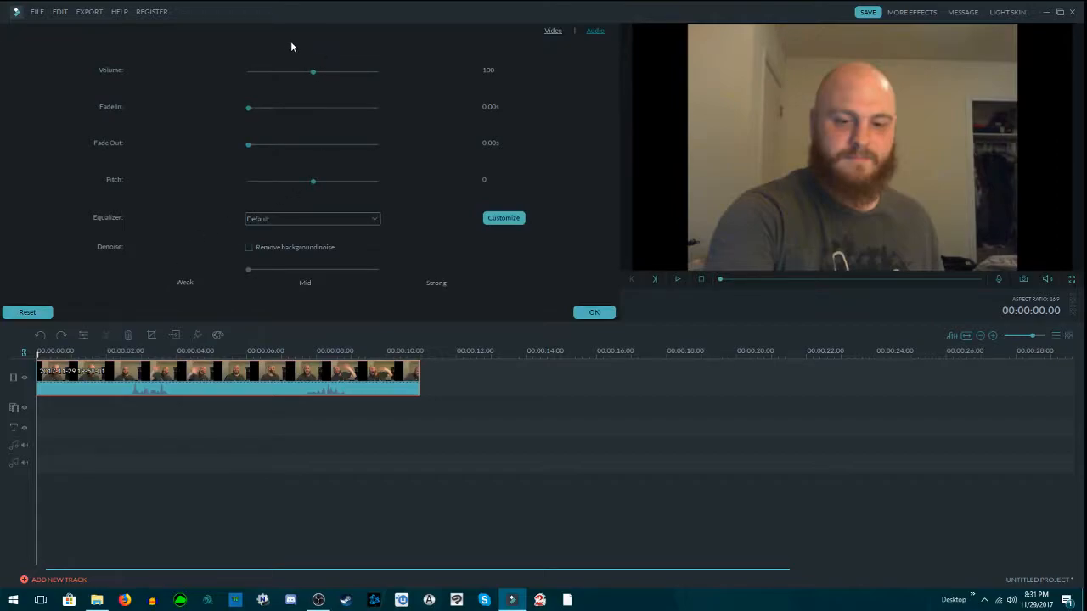
left_click(550, 32)
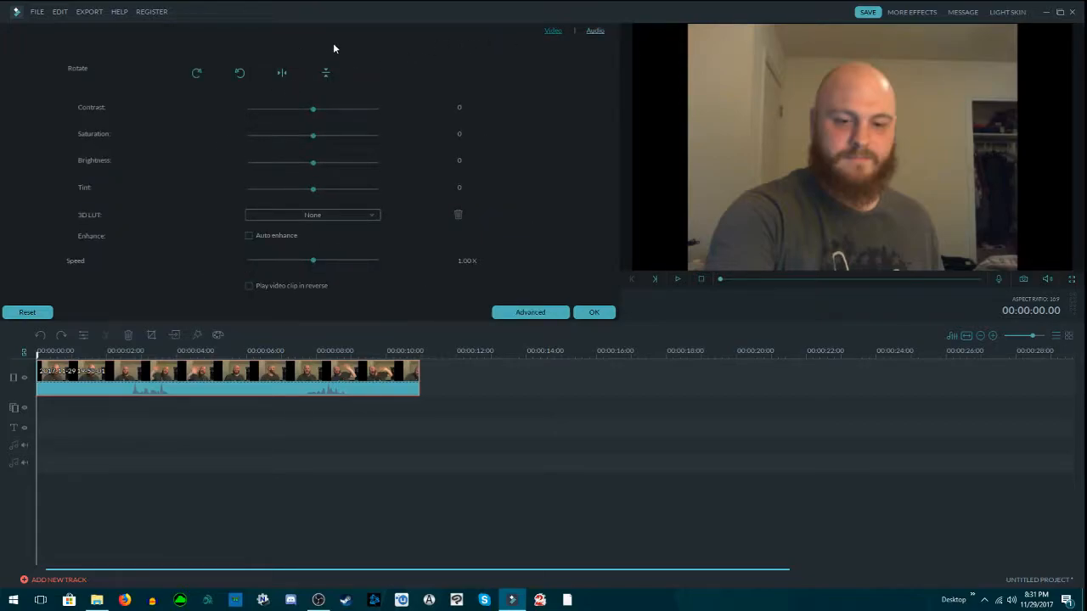
- Try rotating the clip 90 degrees clockwise and flipping it horizontally, playing the rotated version and returning it to its original orientation
left_click(196, 75)
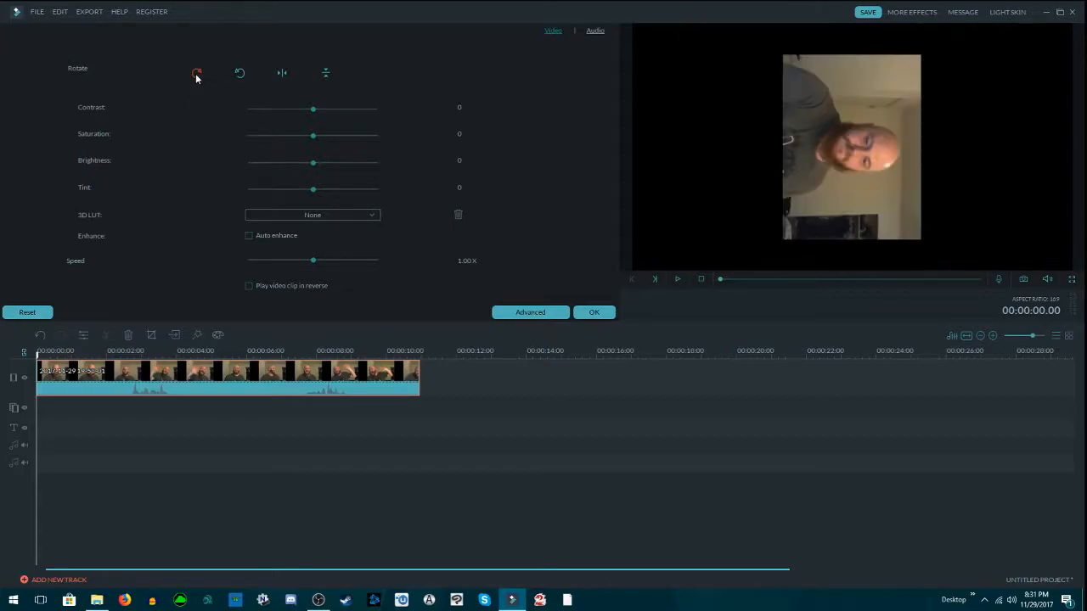
left_click(679, 279)
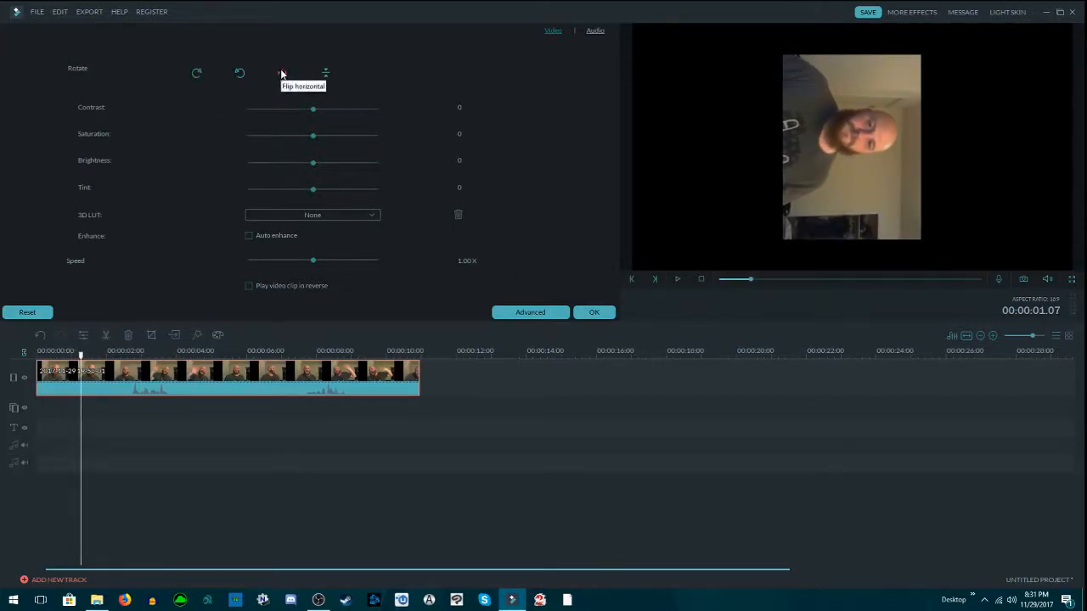
left_click(239, 73)
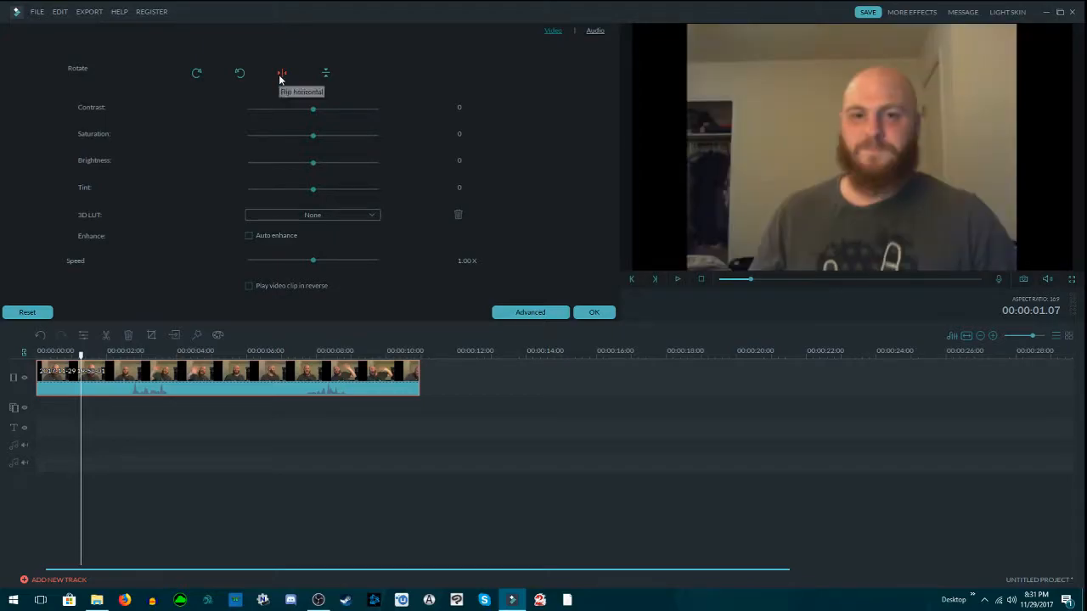
left_click(281, 74)
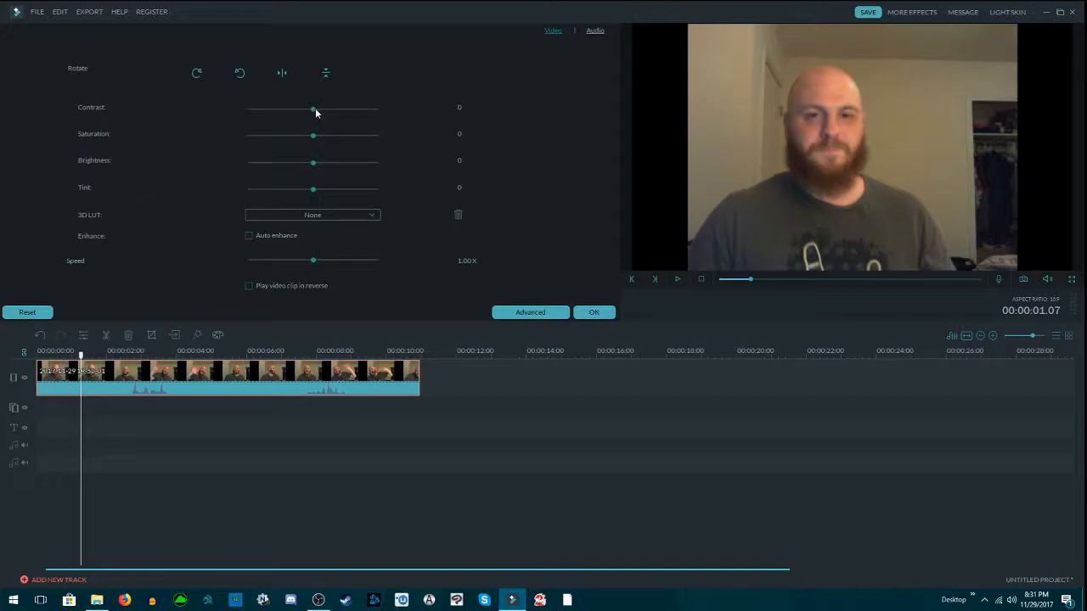
- Try contrast 2, saturation 1 and a slightly lower brightness on the clip, and reset all video adjustments
left_click_drag(323, 109, 307, 164)
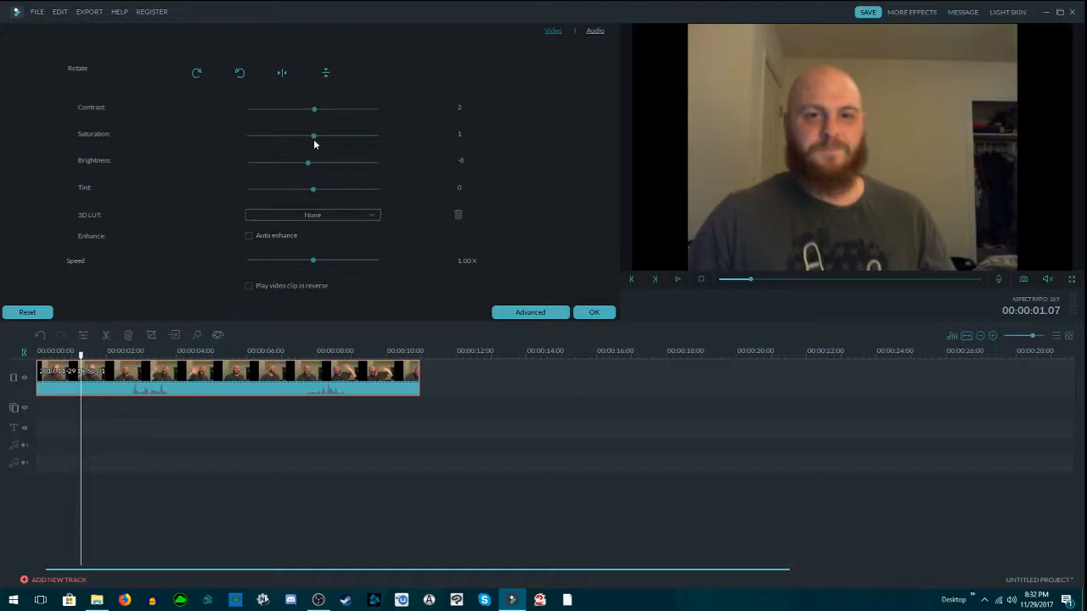
left_click(28, 313)
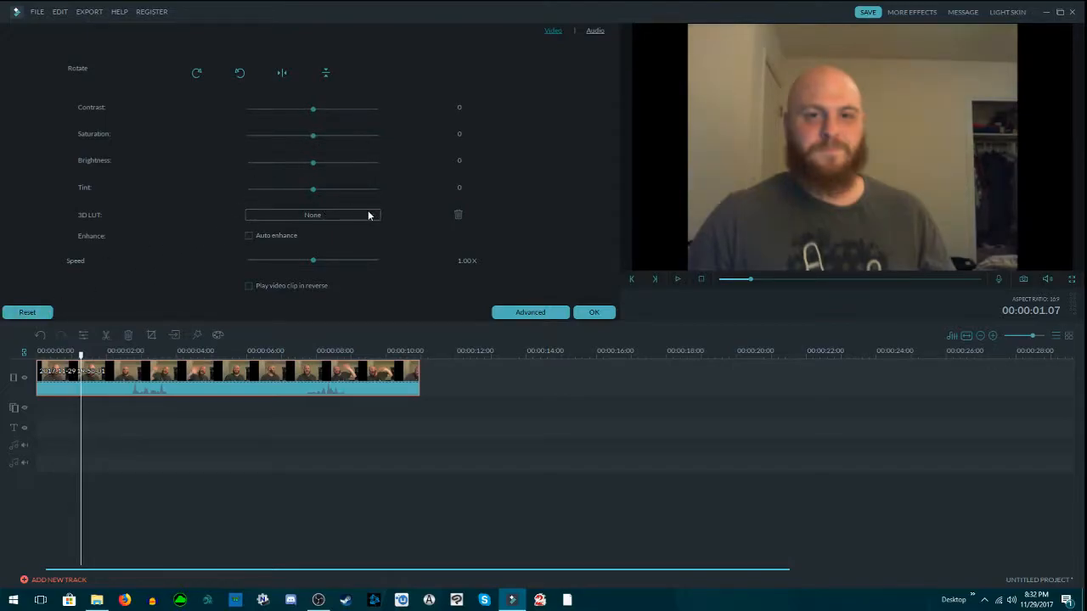
- Enable Auto enhance for the clip and play it back to check the picture
left_click(248, 238)
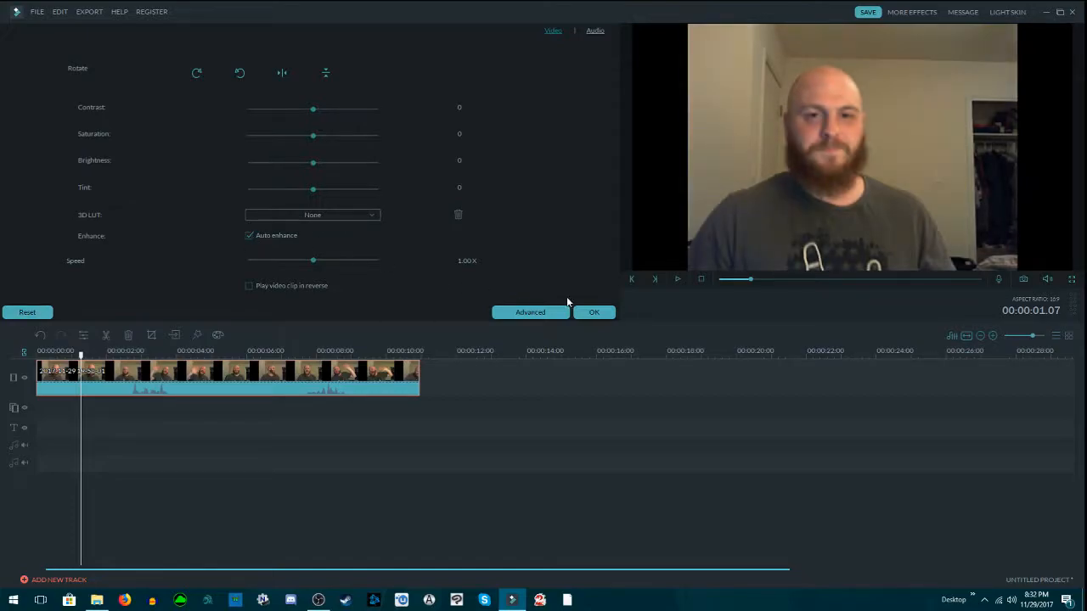
left_click(676, 278)
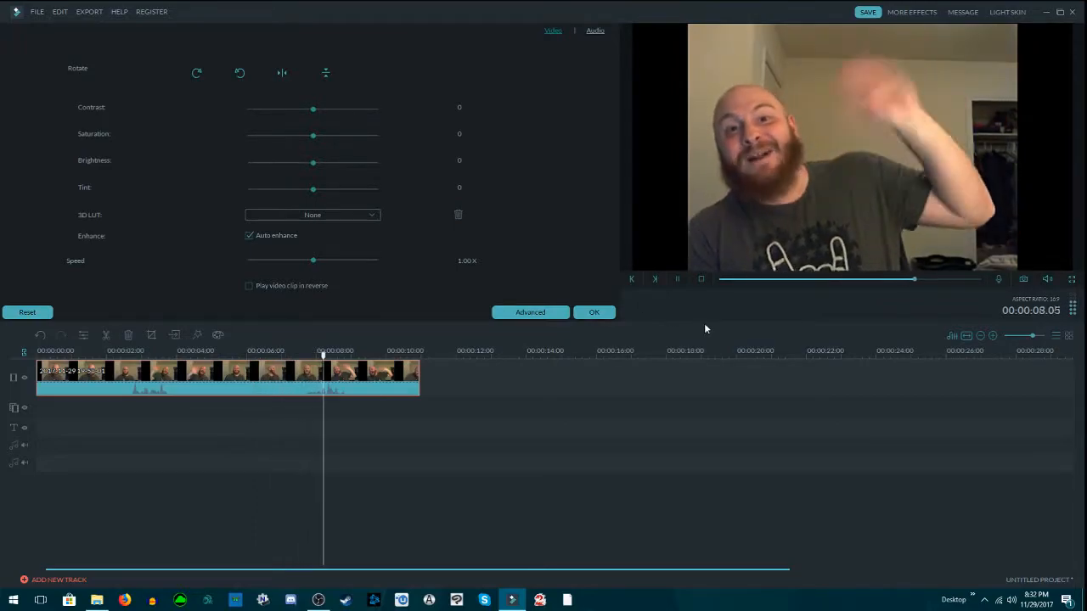
left_click(678, 280)
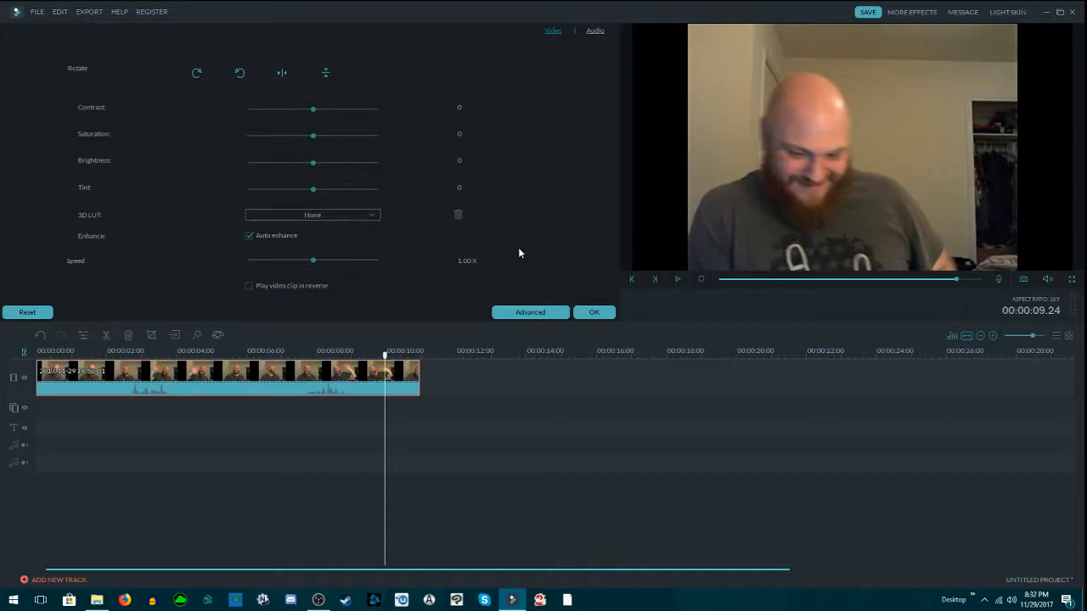
- Look over the clip's Advanced Color Tuning options and close them without applying changes
left_click(531, 312)
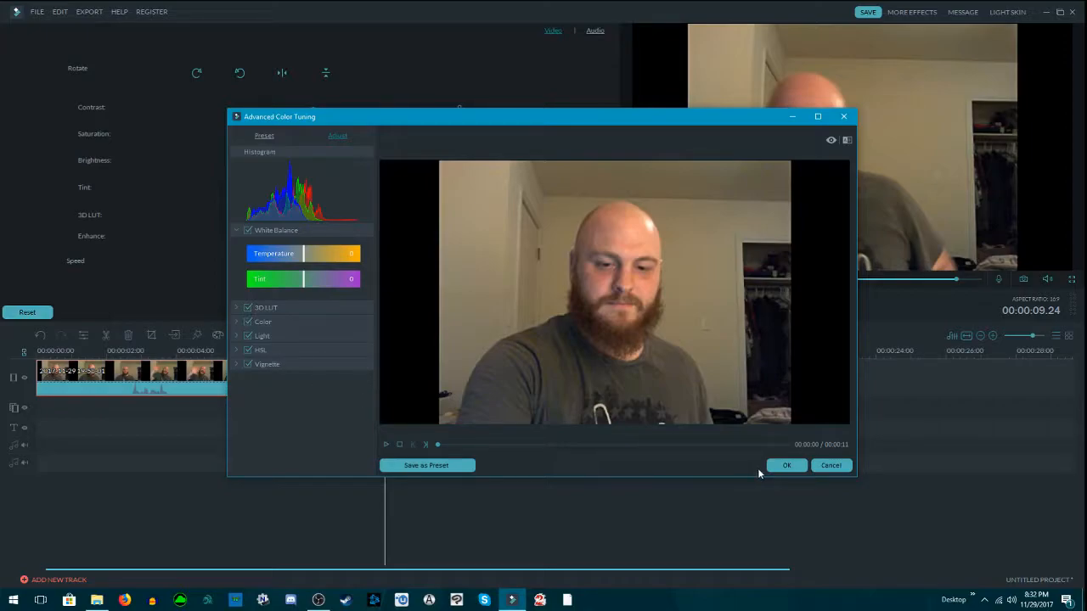
left_click(831, 465)
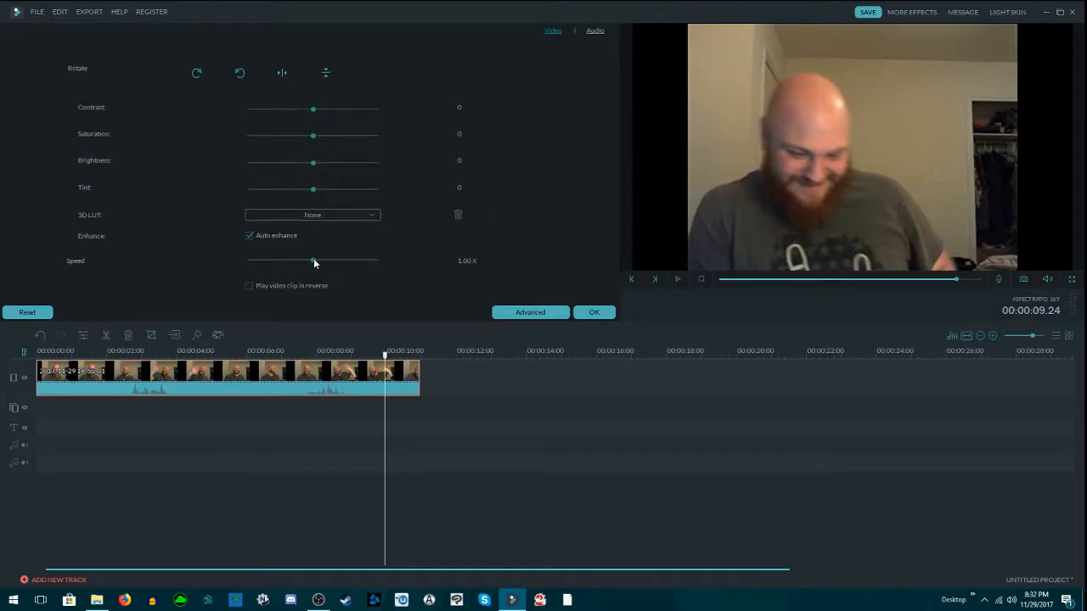
- Try slowing the clip to 0.10X, play part of it, and restore the speed to 1.00X
left_click_drag(270, 261, 247, 260)
left_click(677, 281)
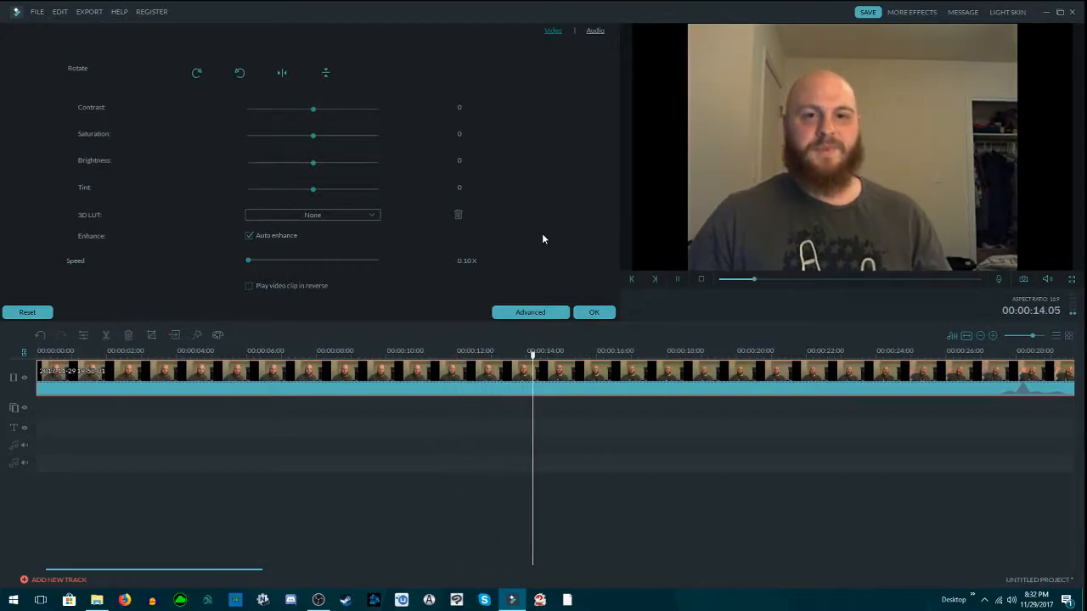
left_click(677, 281)
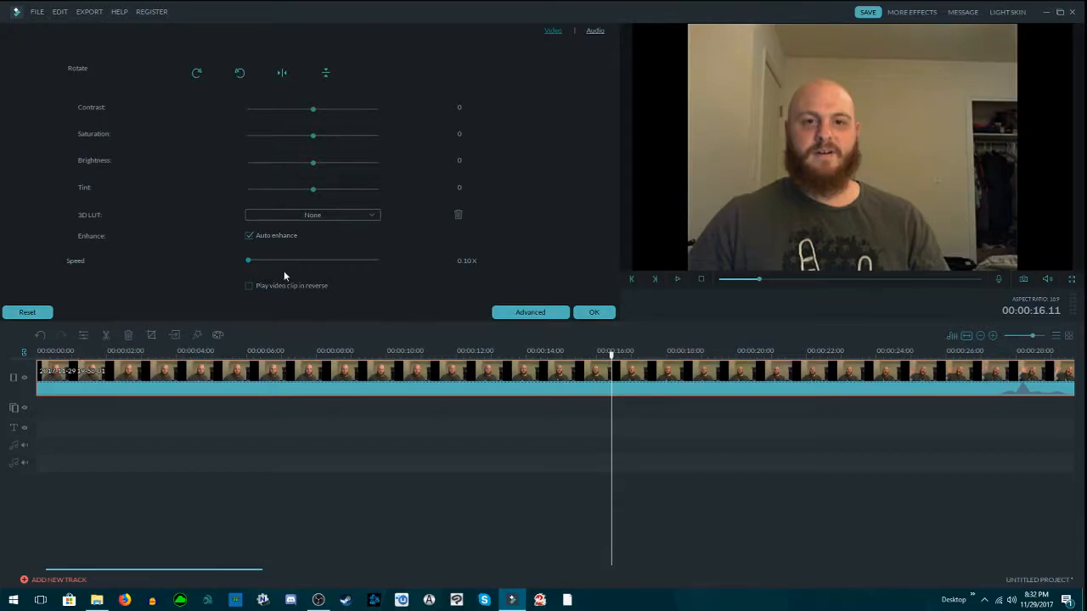
left_click(311, 259)
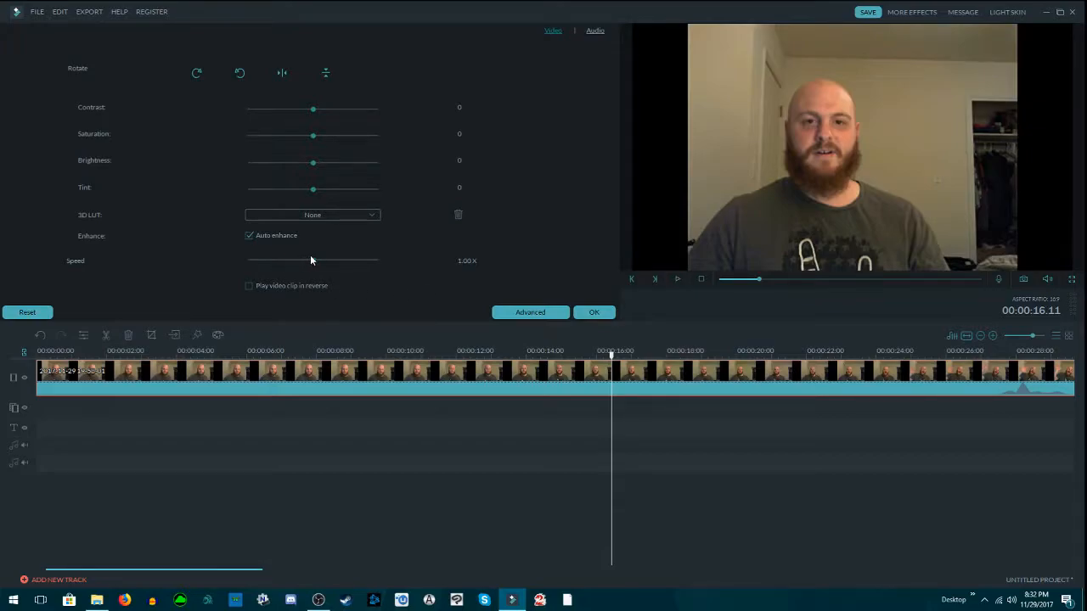
- Enable reverse playback for the clip and play part of it to check the effect
left_click(252, 287)
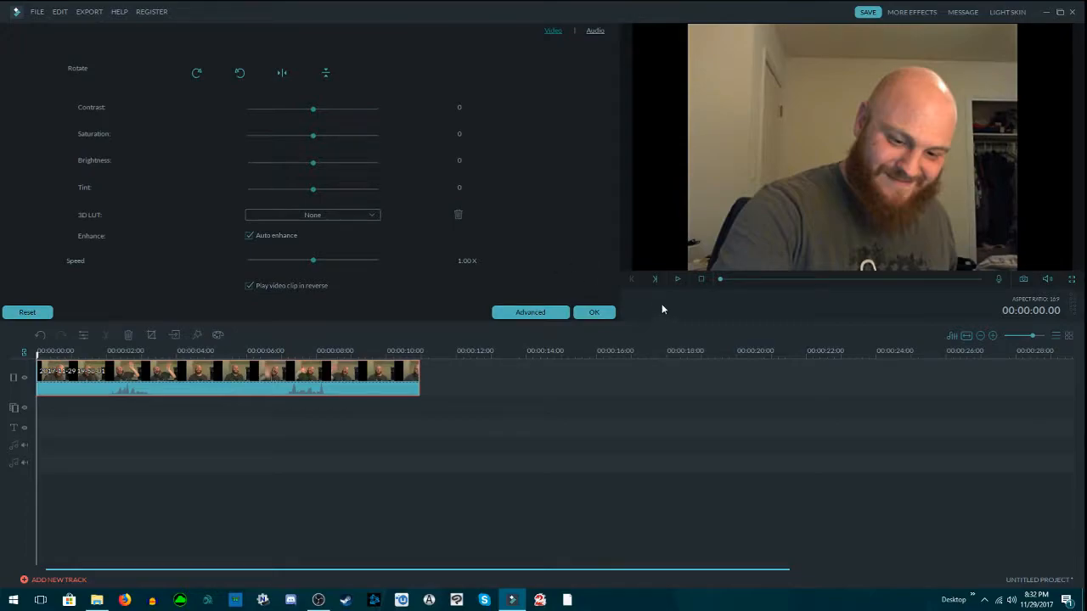
left_click(676, 278)
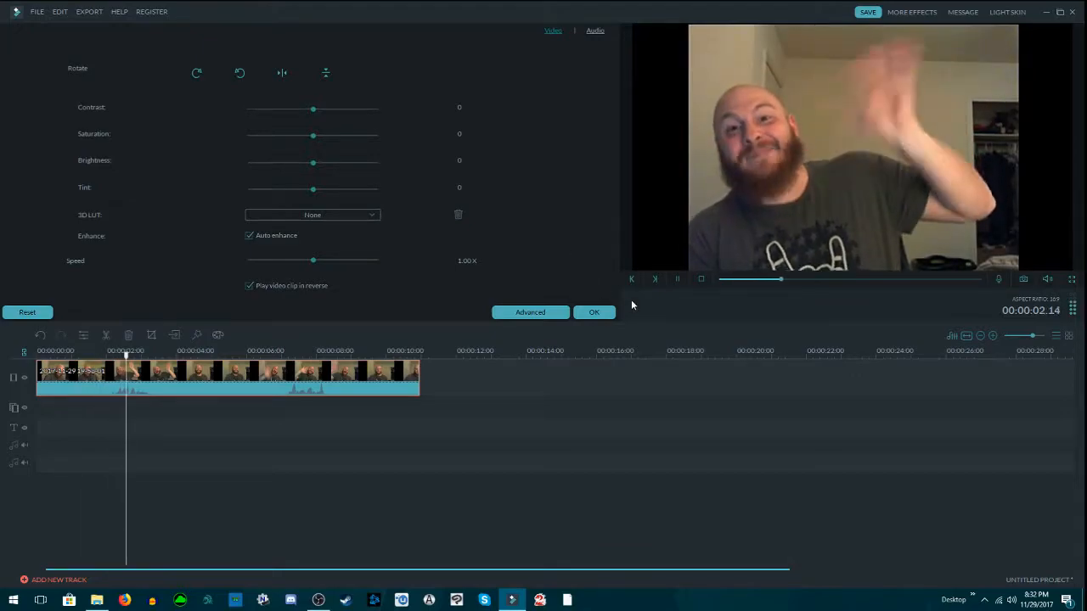
left_click(675, 281)
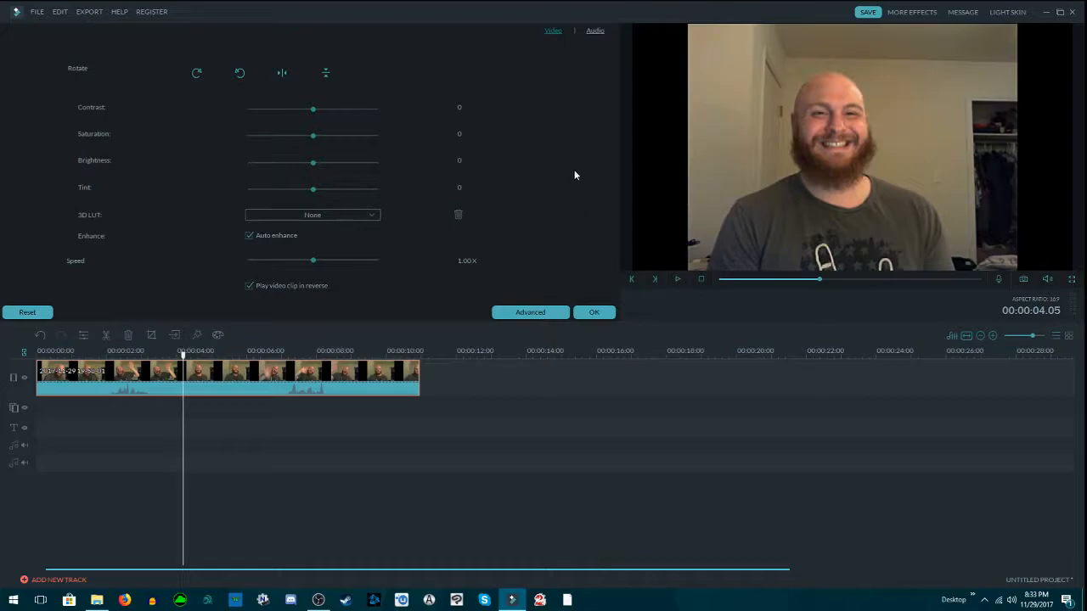
- Look over the clip's audio adjustments and close the clip settings
left_click(594, 32)
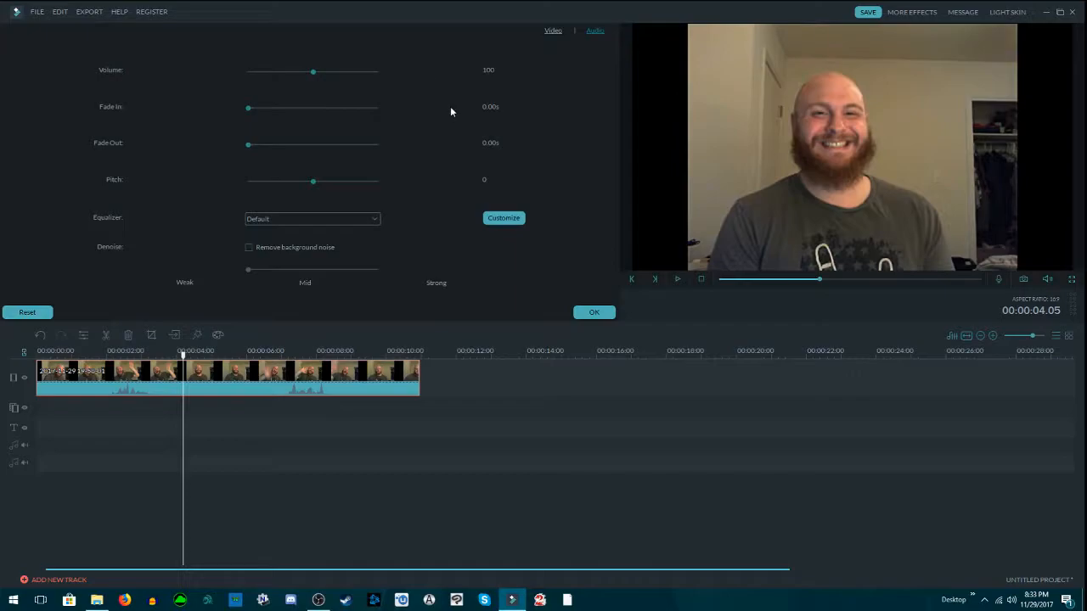
left_click(586, 313)
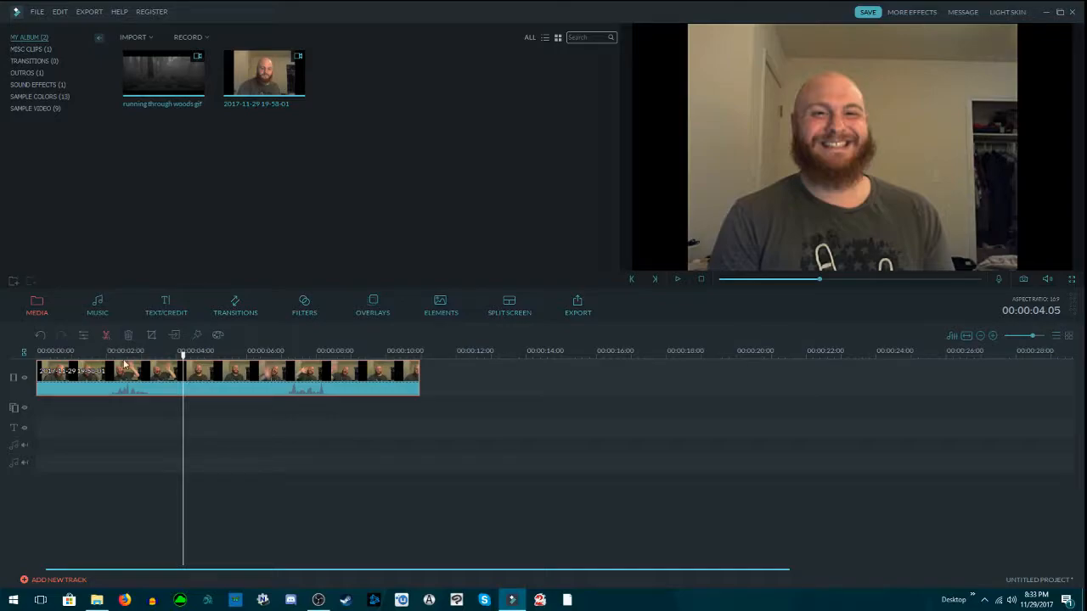
- Split the webcam clip at 00:00:06.03 and select the first segment
left_click_drag(182, 355, 256, 363)
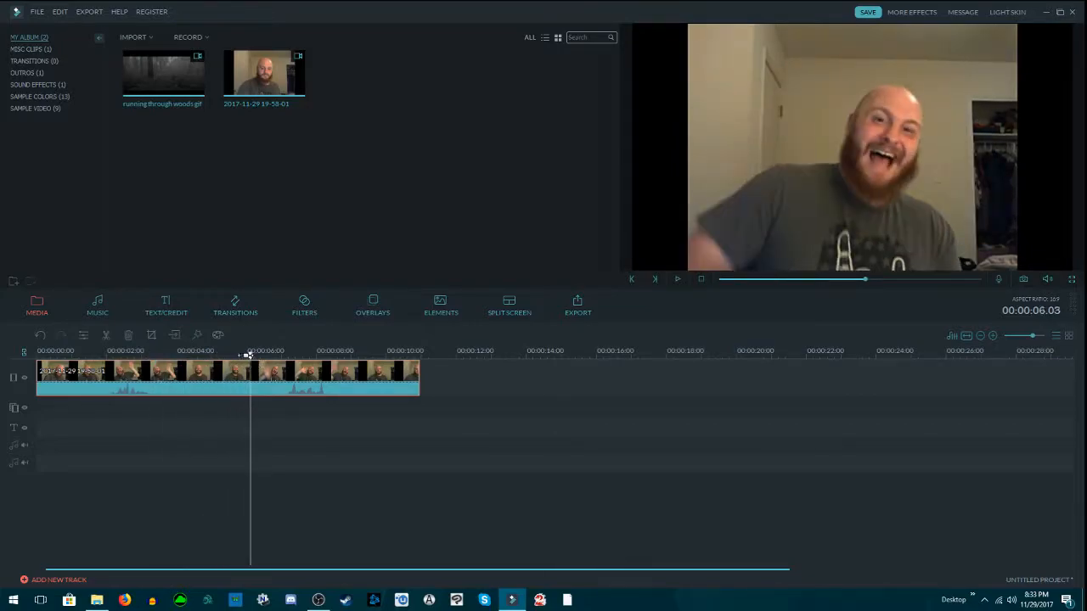
left_click(104, 336)
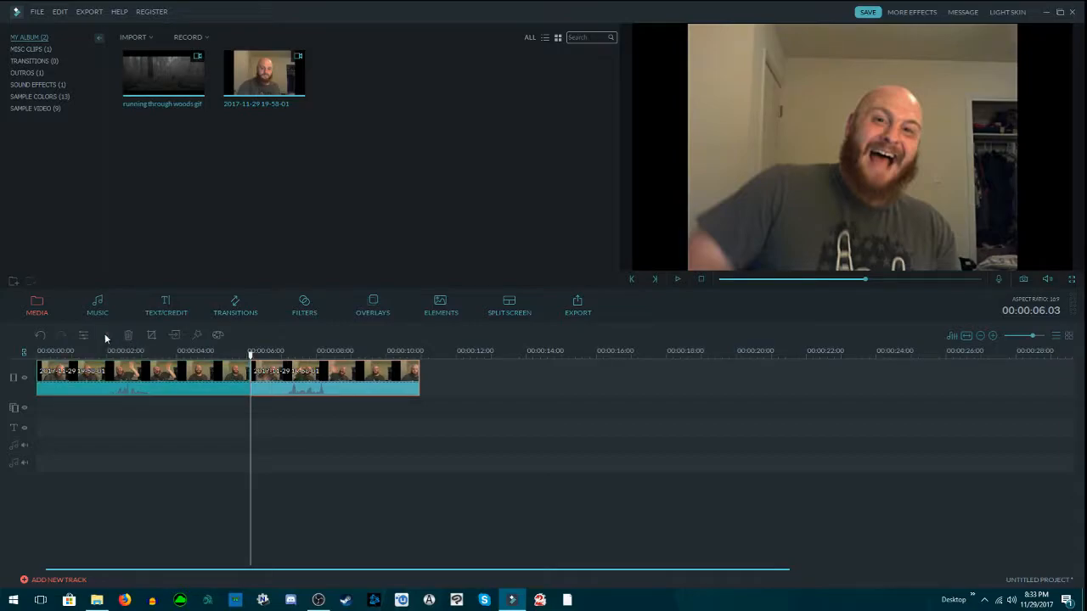
left_click(235, 378)
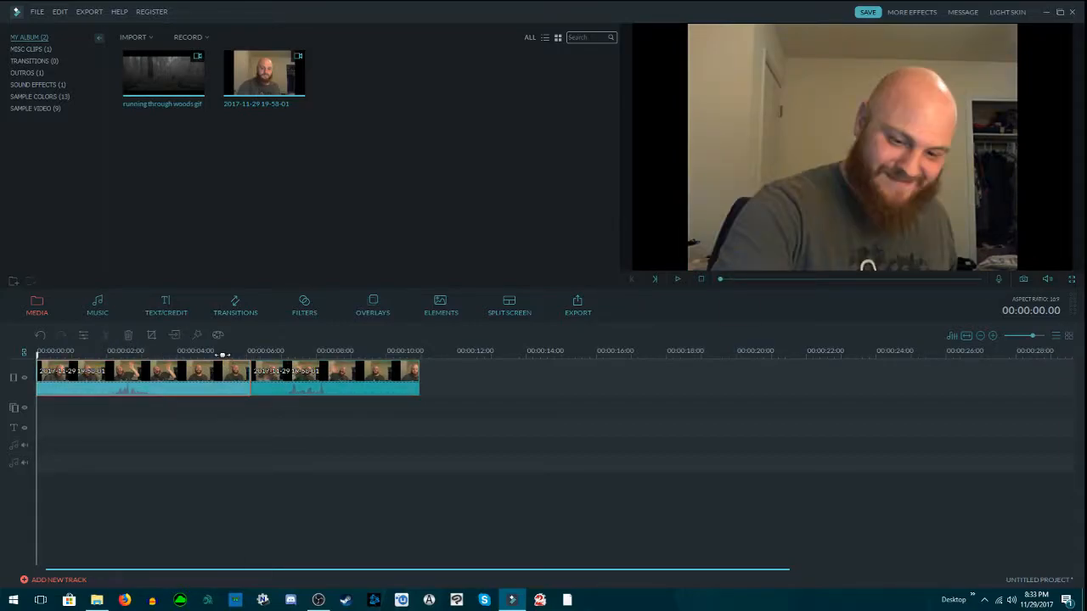
- Play the timeline from within the first segment across the cut into the second segment
left_click(222, 355)
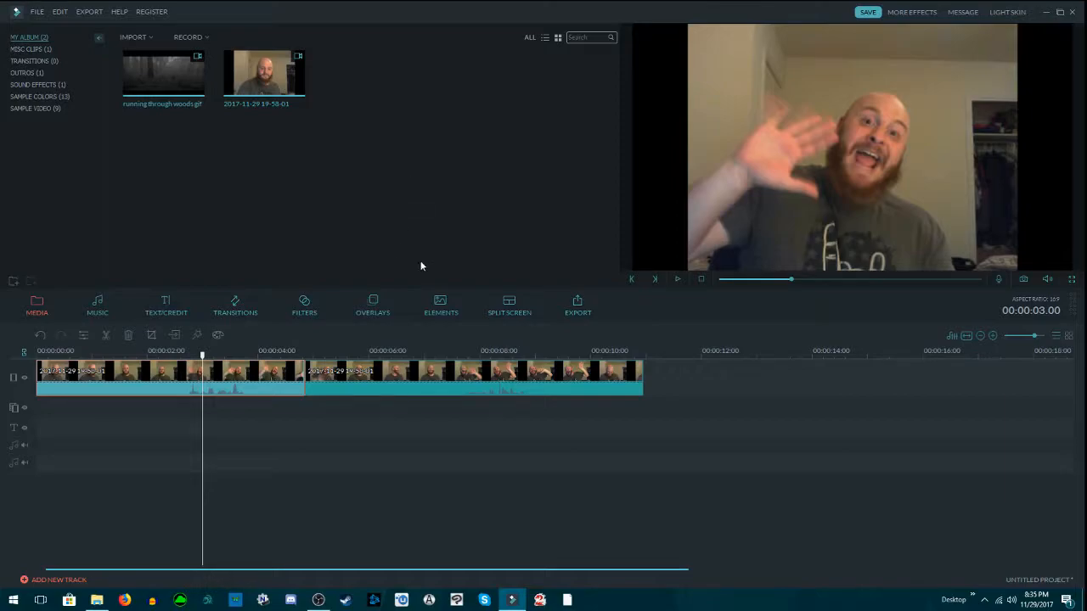
left_click(677, 281)
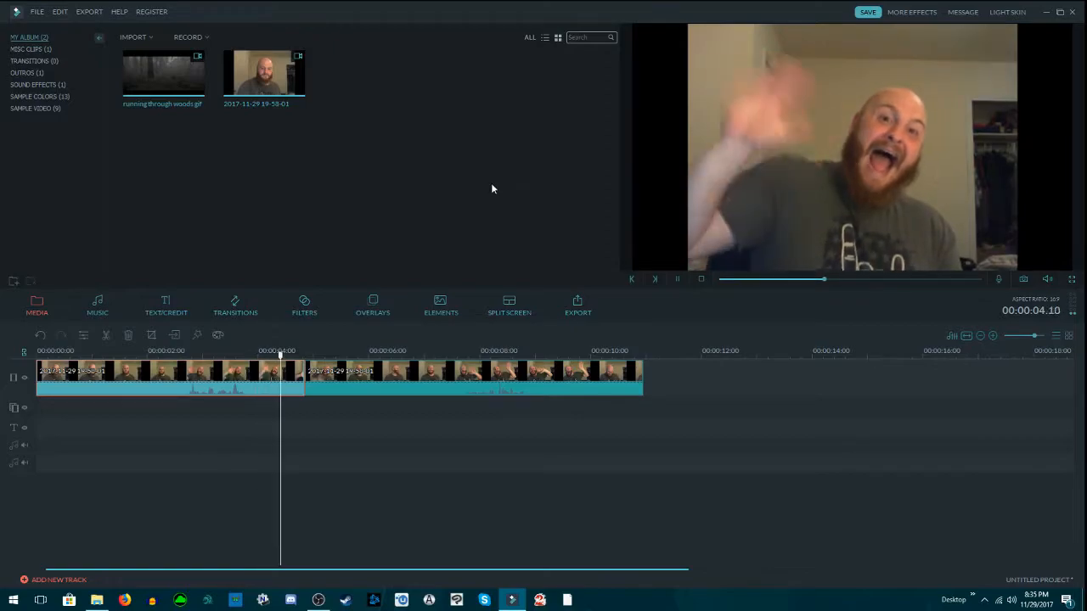
left_click(678, 282)
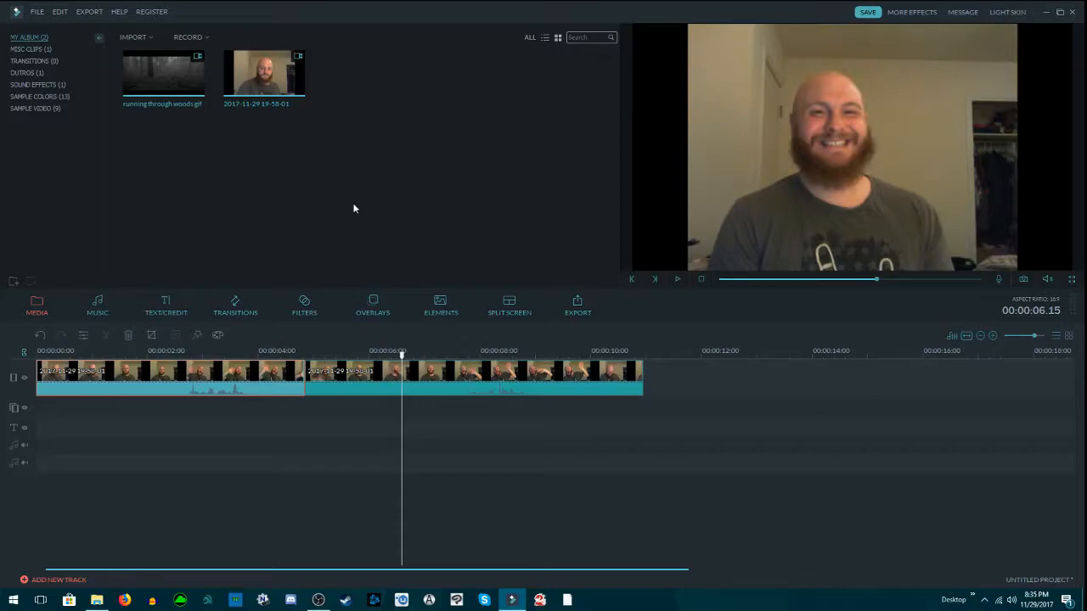
- Set the second segment's saturation to 100 and apply the adjustment
left_click(349, 382)
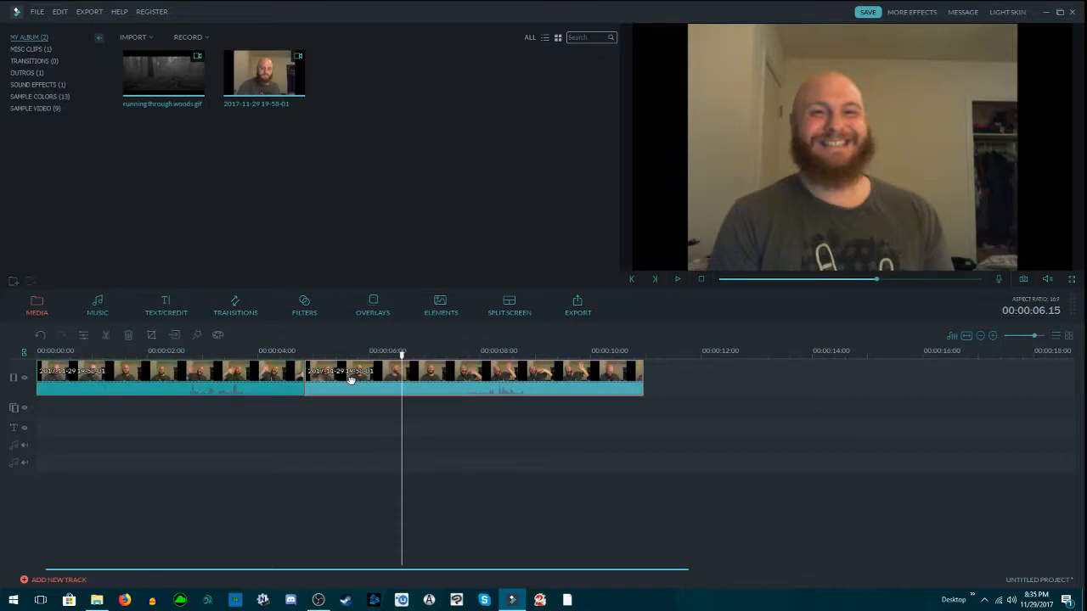
right_click(350, 379)
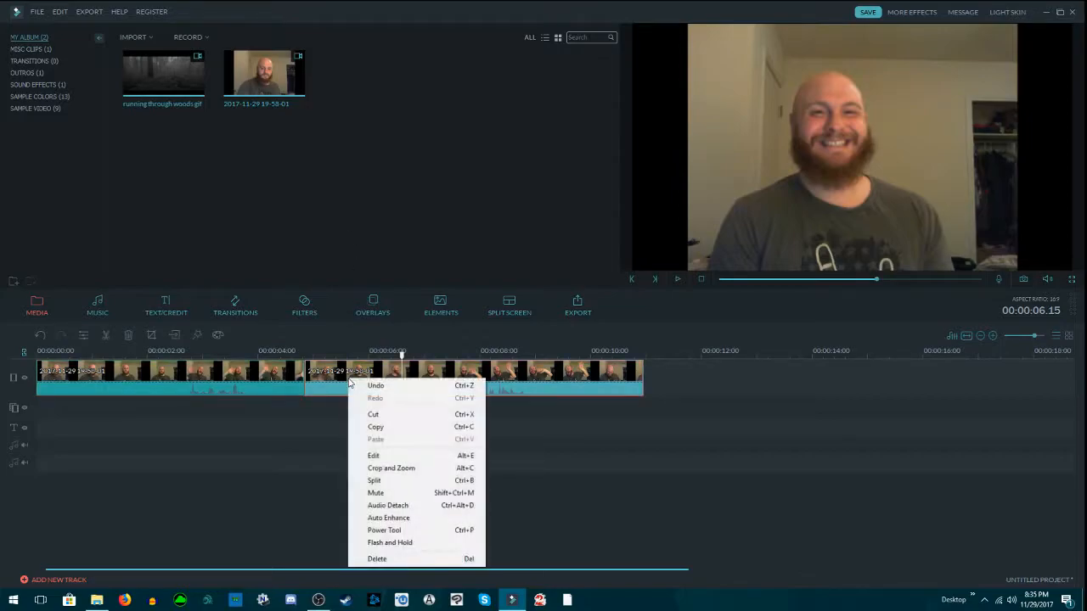
left_click(316, 449)
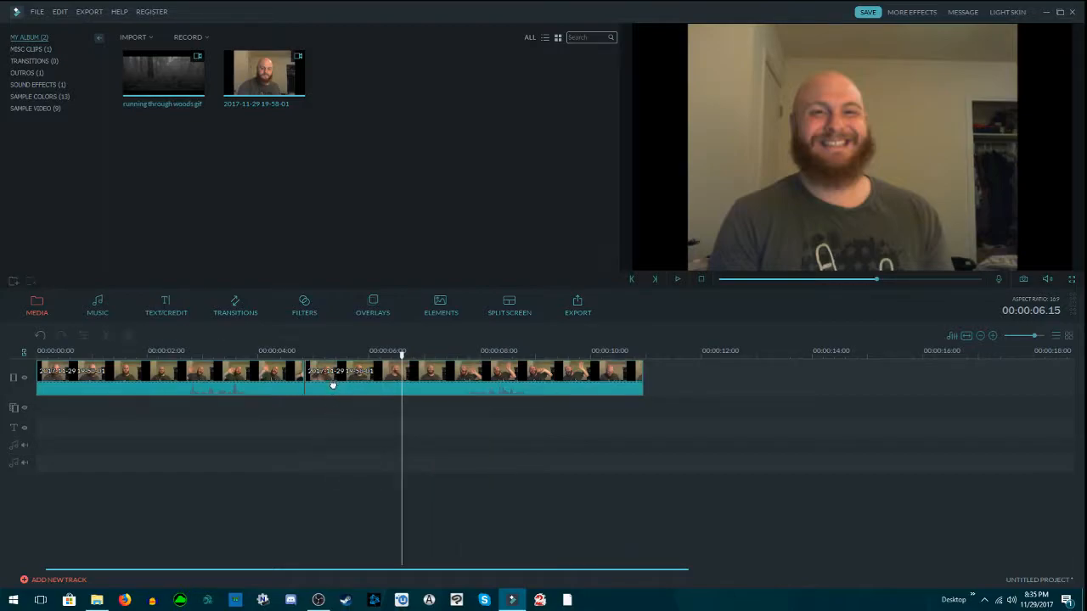
left_click(85, 334)
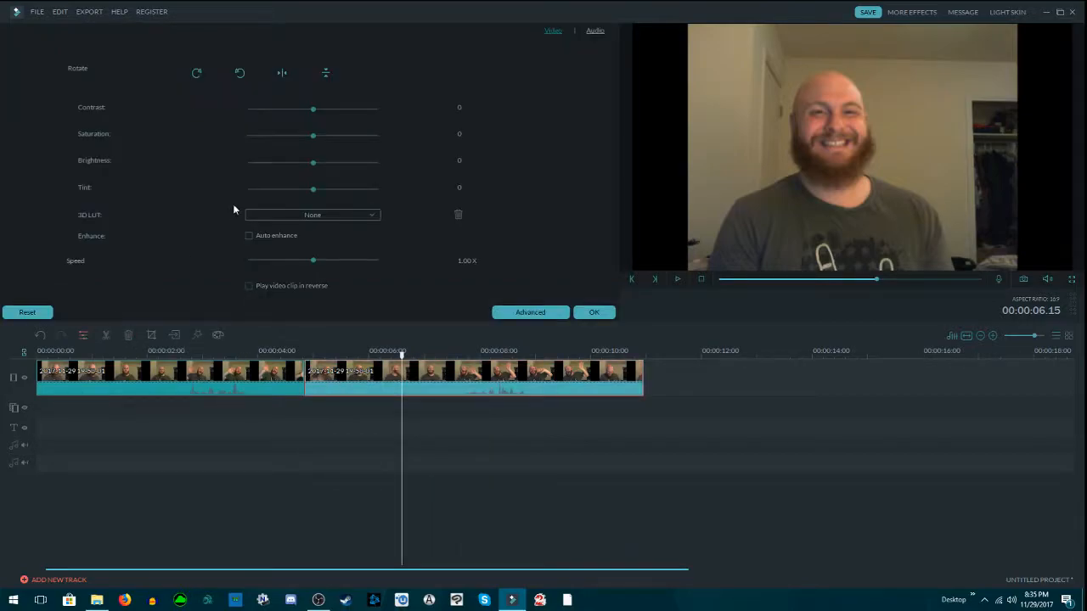
left_click(311, 134)
left_click_drag(311, 134, 419, 147)
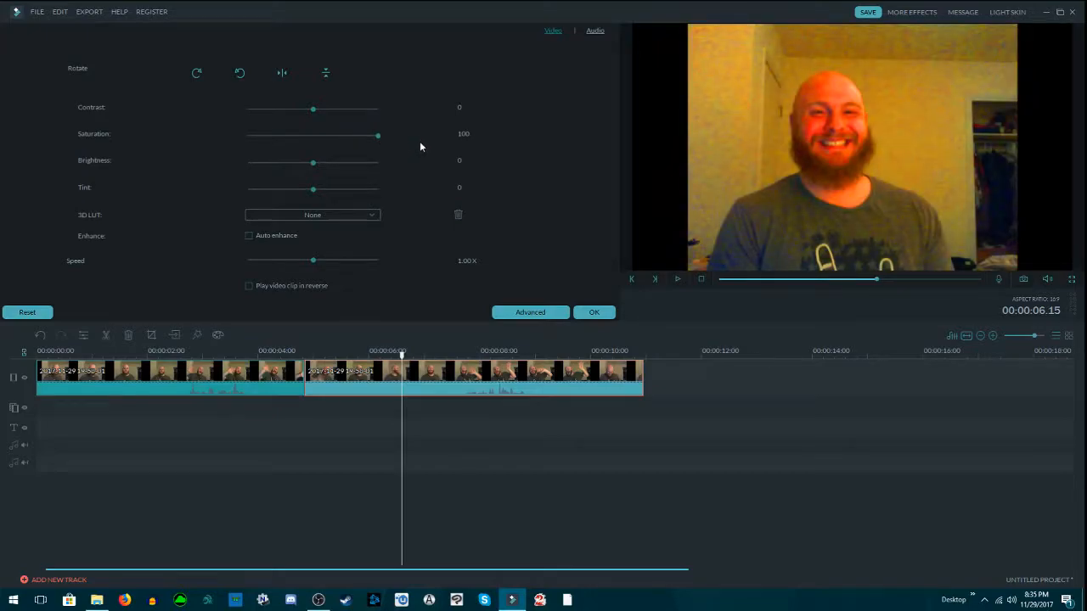
left_click(594, 312)
- Play across the cut to compare the unadjusted first segment with the saturated second segment
left_click(194, 357)
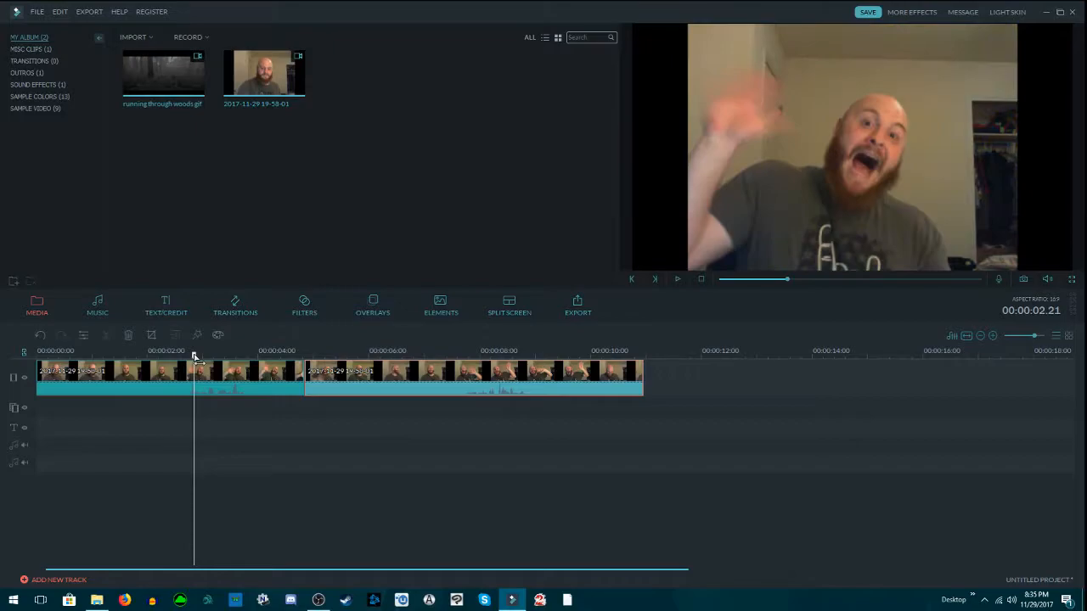
left_click(678, 279)
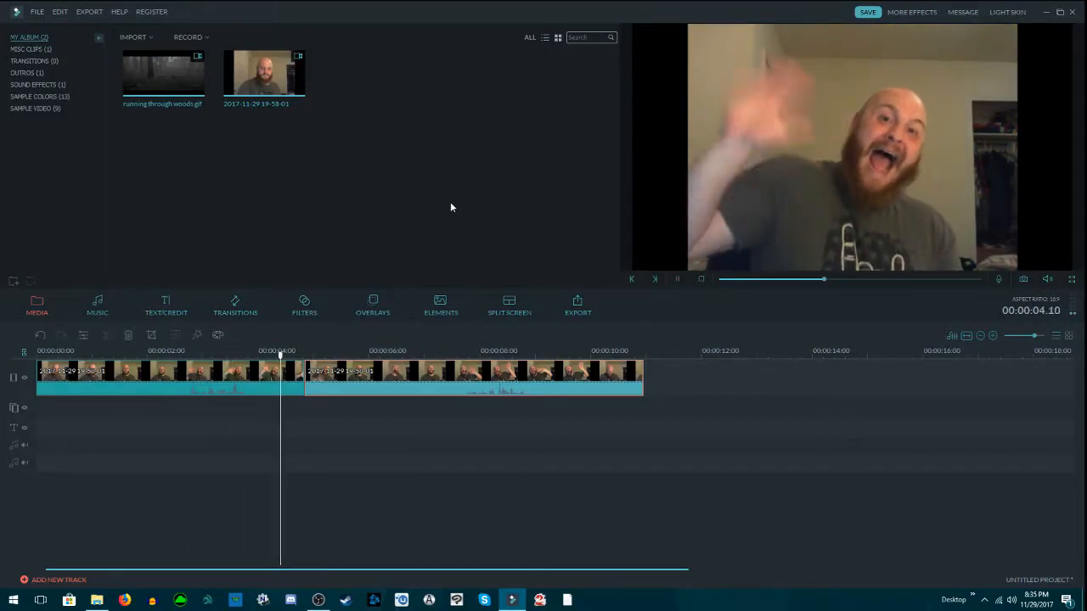
left_click(677, 278)
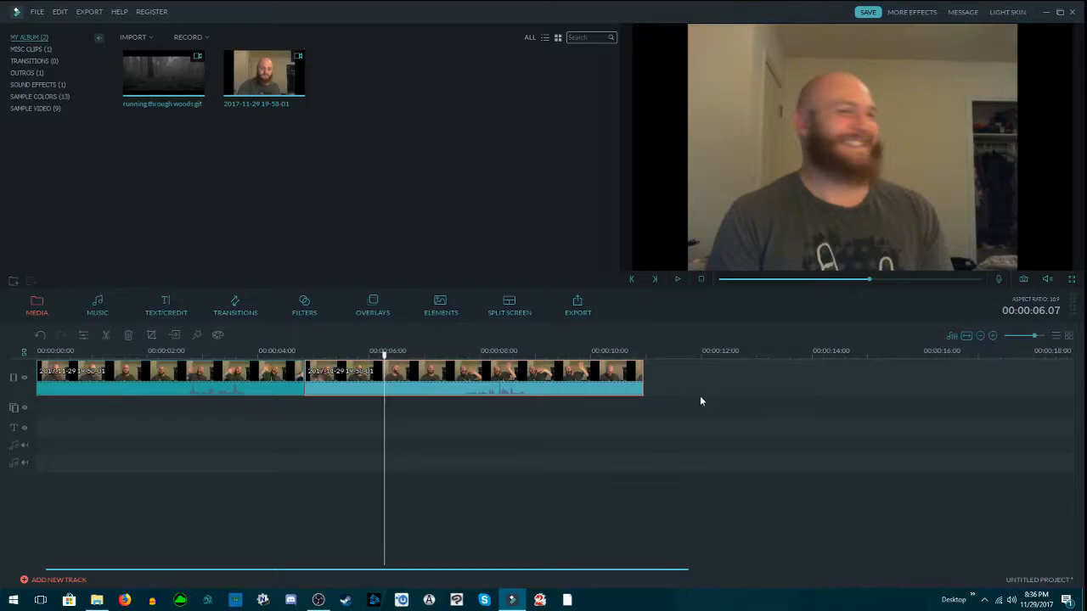
- Cut the second segment, paste it in front of the first one, and play back the rearranged sequence
right_click(487, 373)
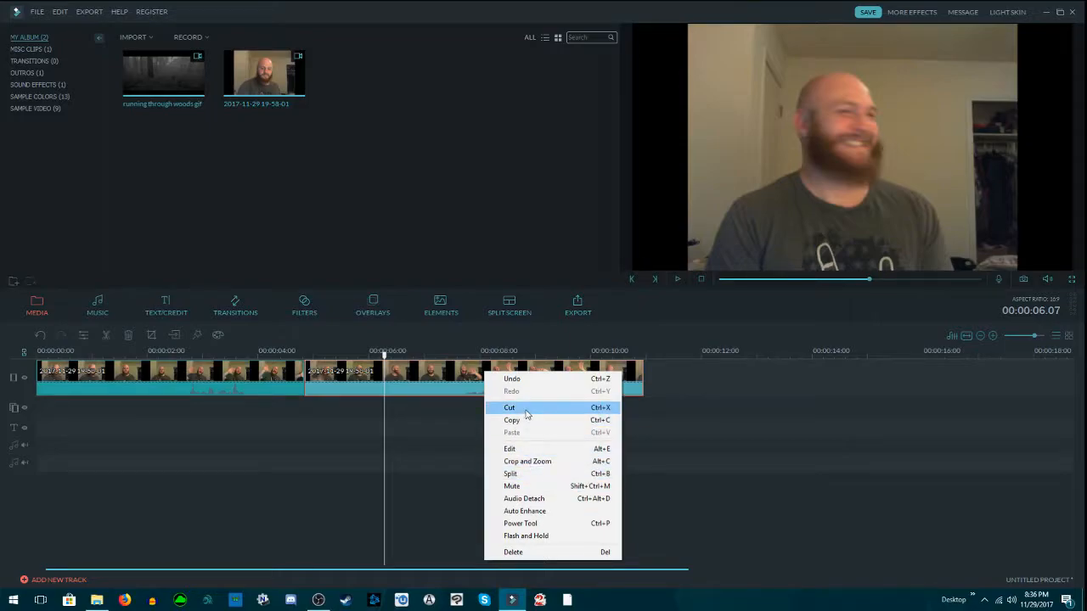
left_click(433, 436)
left_click(437, 387)
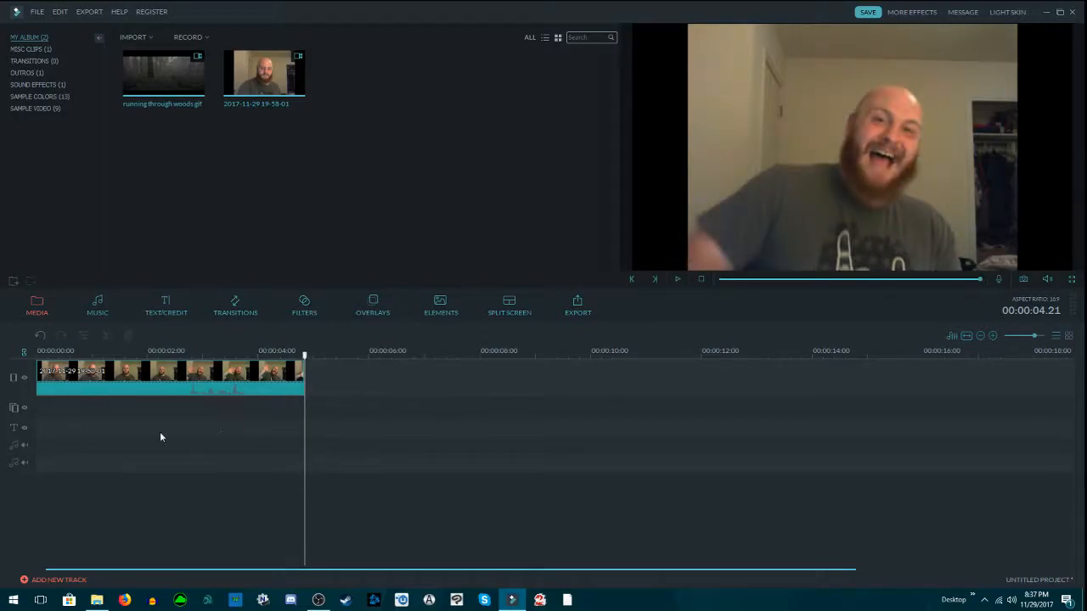
left_click(38, 388)
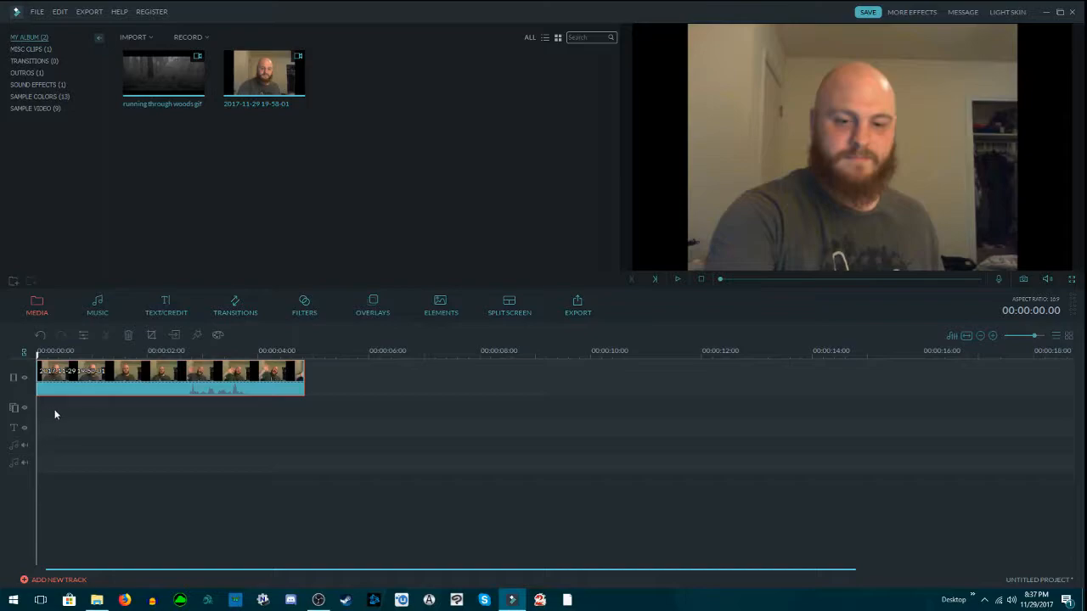
key("ctrl+v")
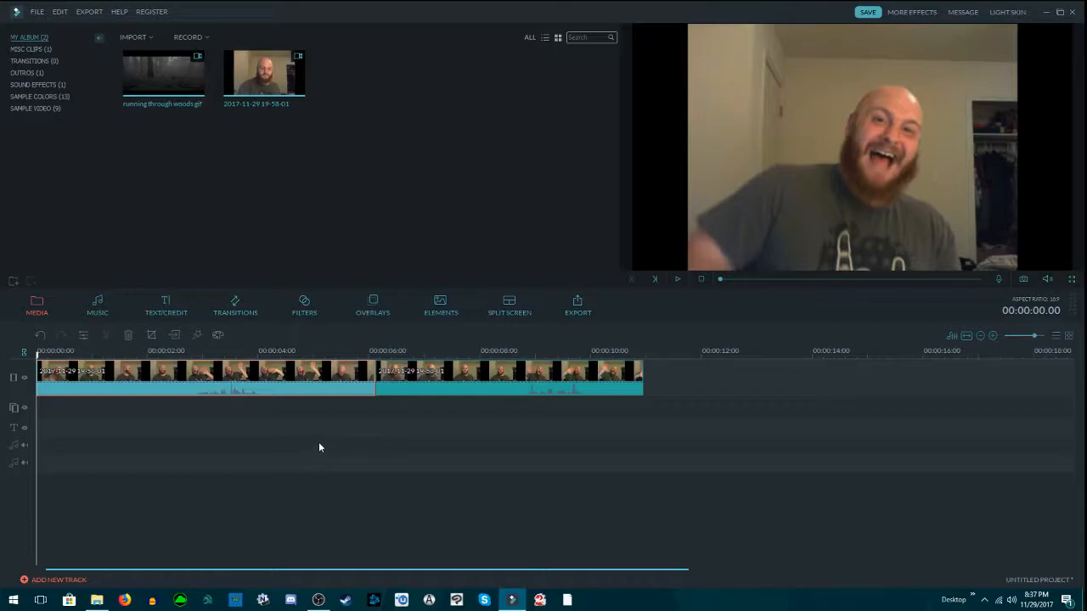
left_click(677, 279)
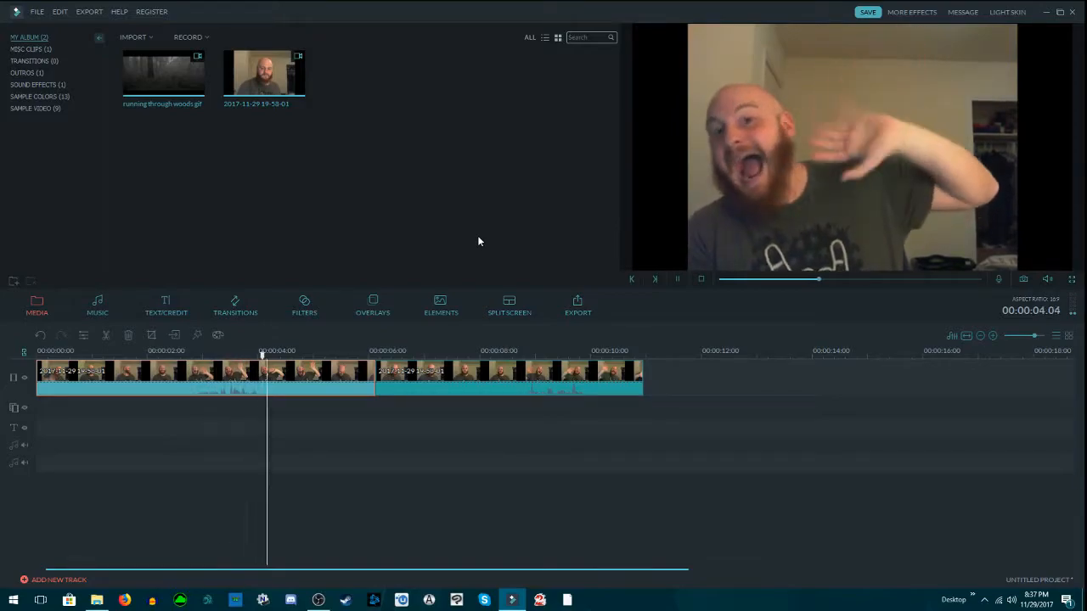
left_click(676, 281)
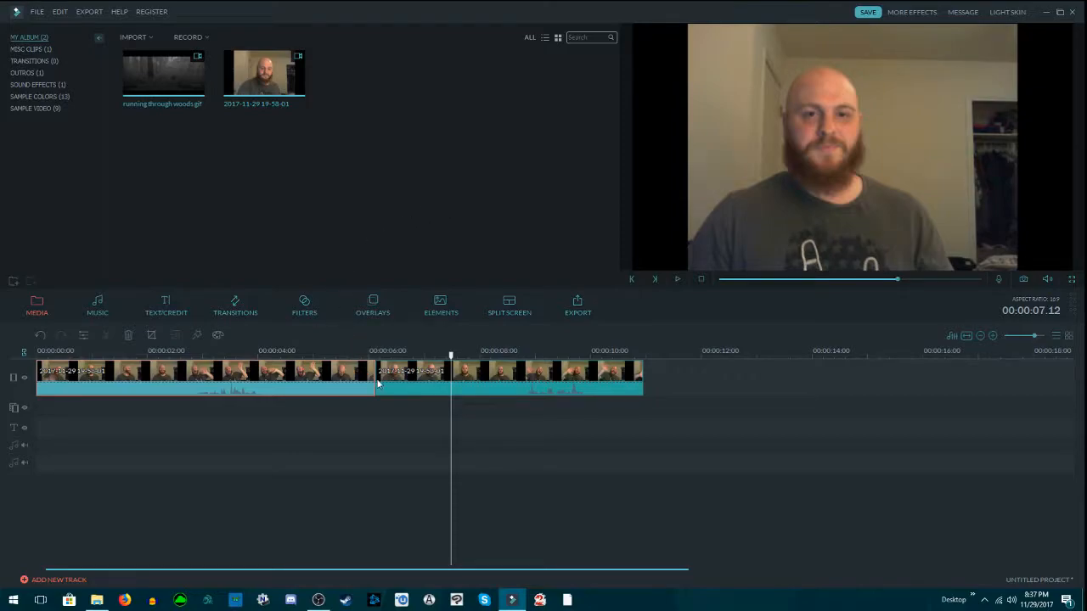
- Move the first segment on the video track behind the second segment
left_click(679, 384)
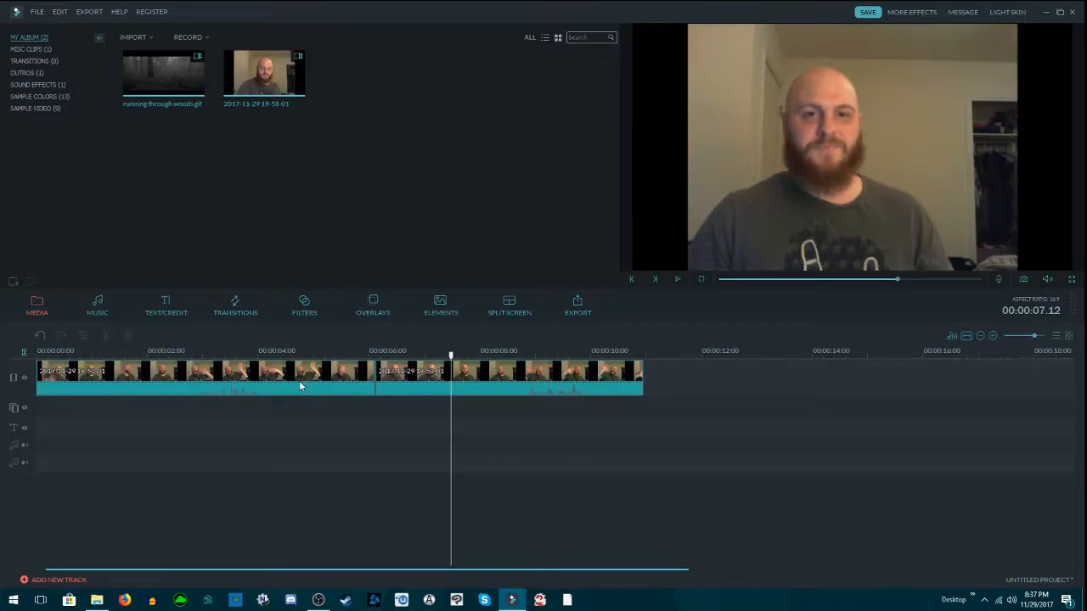
left_click(428, 389)
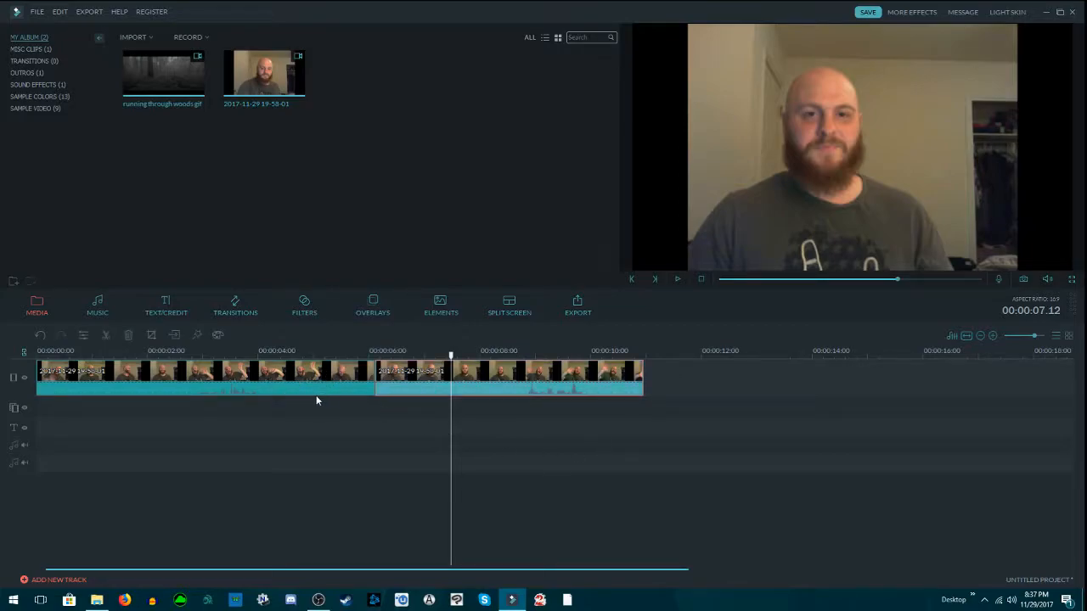
left_click(316, 392)
left_click_drag(290, 381, 560, 388)
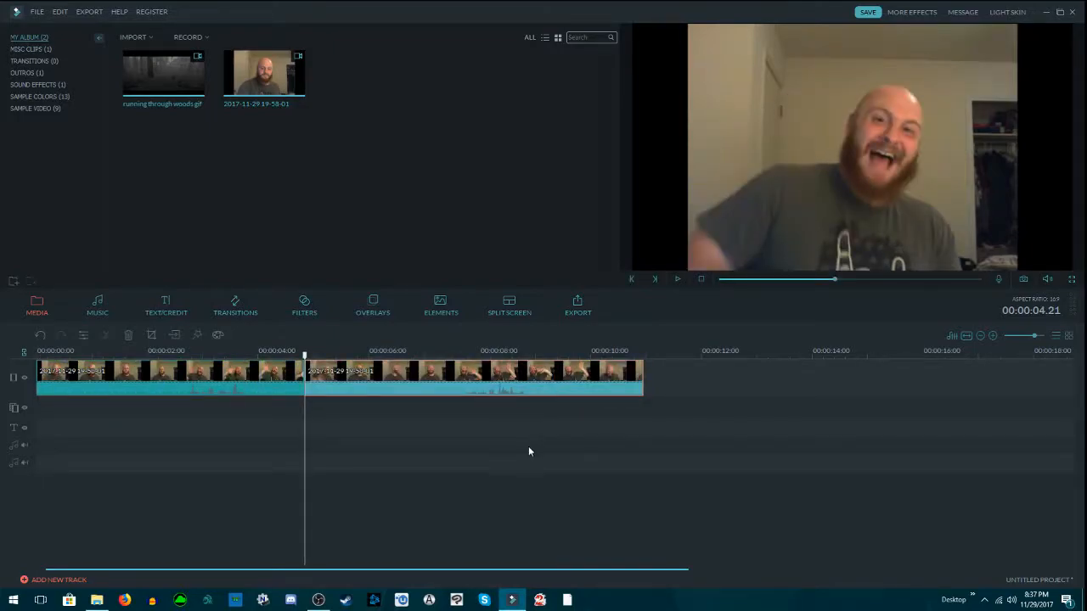
- Paste a copy of the cut segment at the start of the timeline, before the two existing segments
left_click(208, 370)
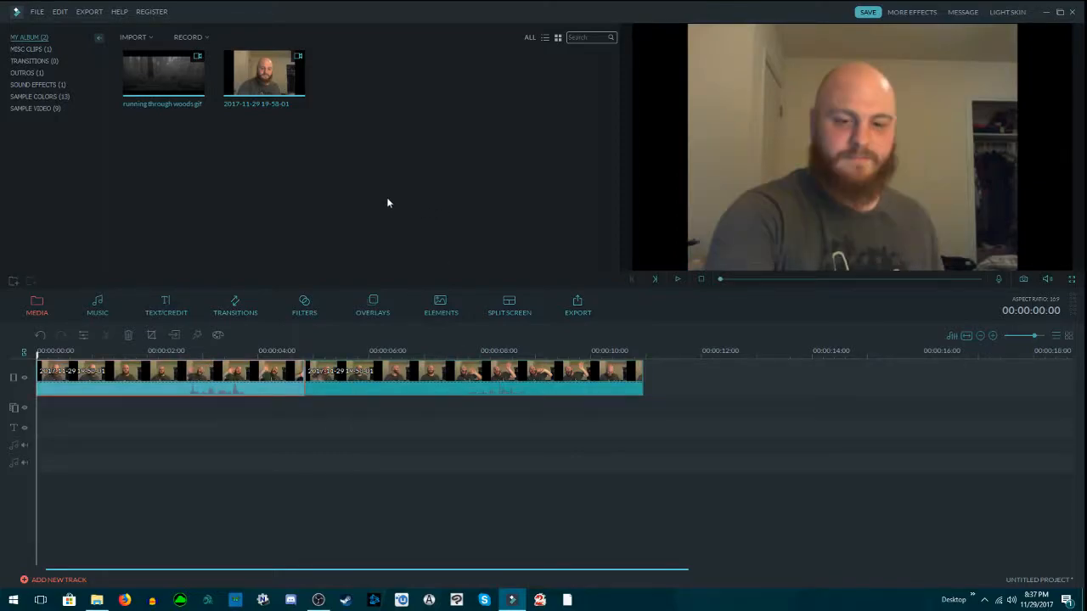
left_click(674, 388)
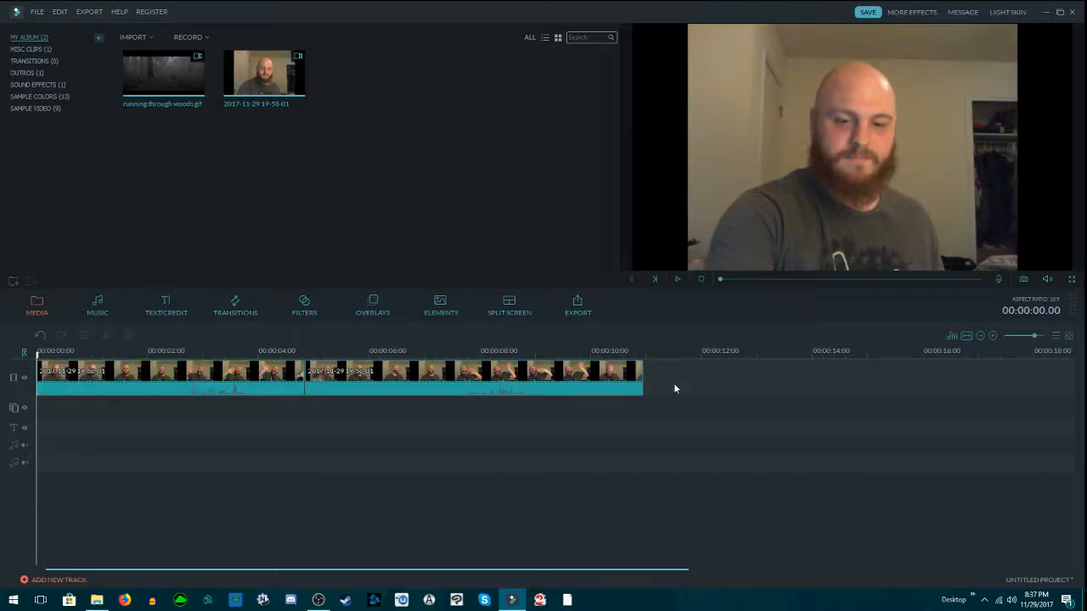
key("ctrl+v")
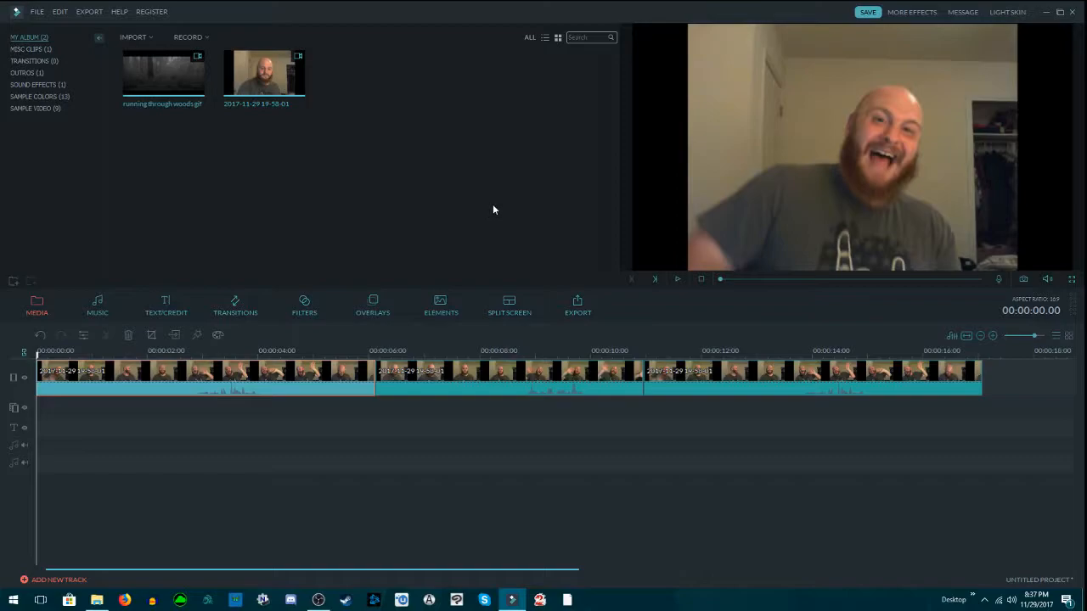
- Delete the third and second segments from the video track, keeping only the first one
left_click(737, 379)
right_click(738, 371)
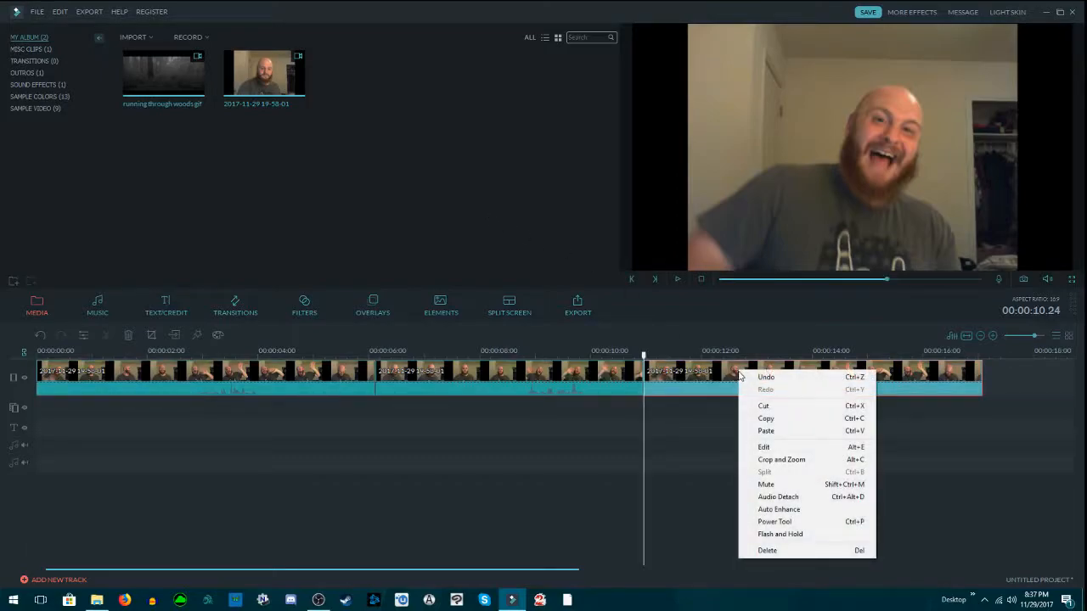
left_click(766, 550)
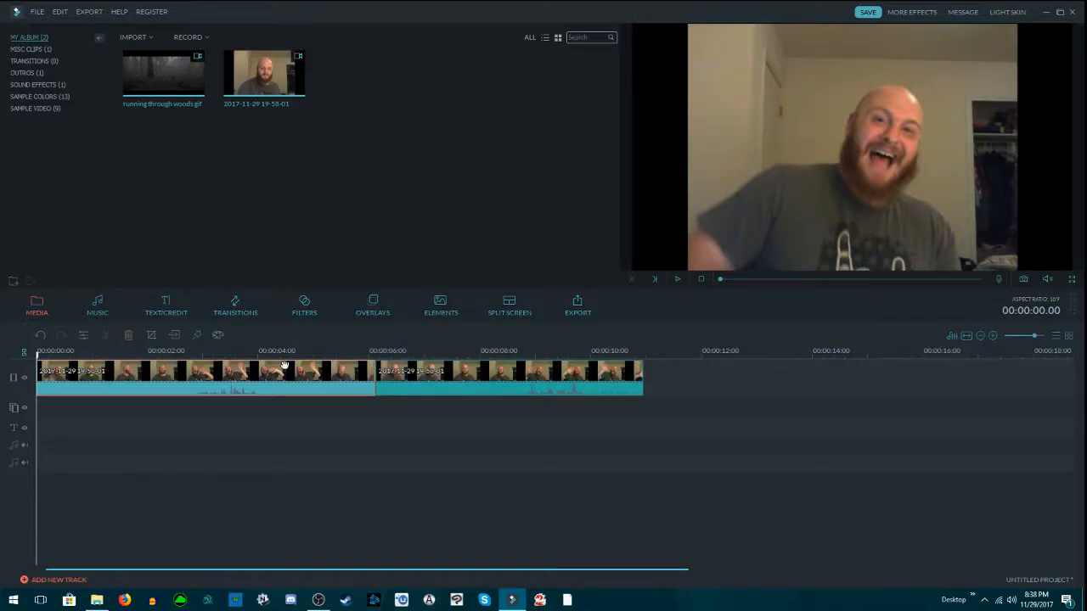
left_click(394, 374)
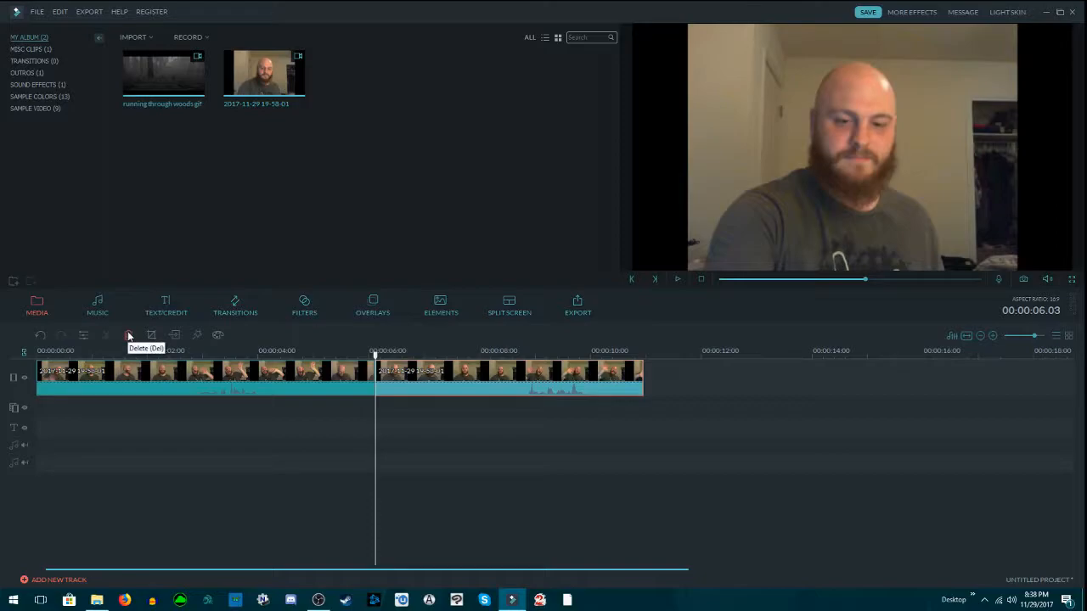
left_click(128, 335)
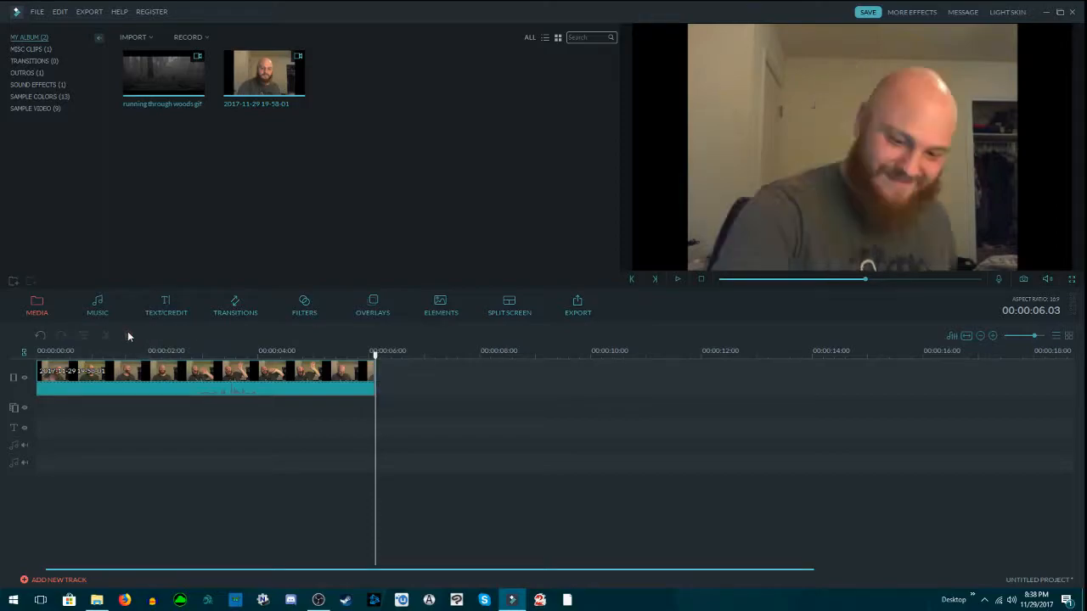
- Undo the deletion of the second segment on the video track and select that segment
left_click(40, 335)
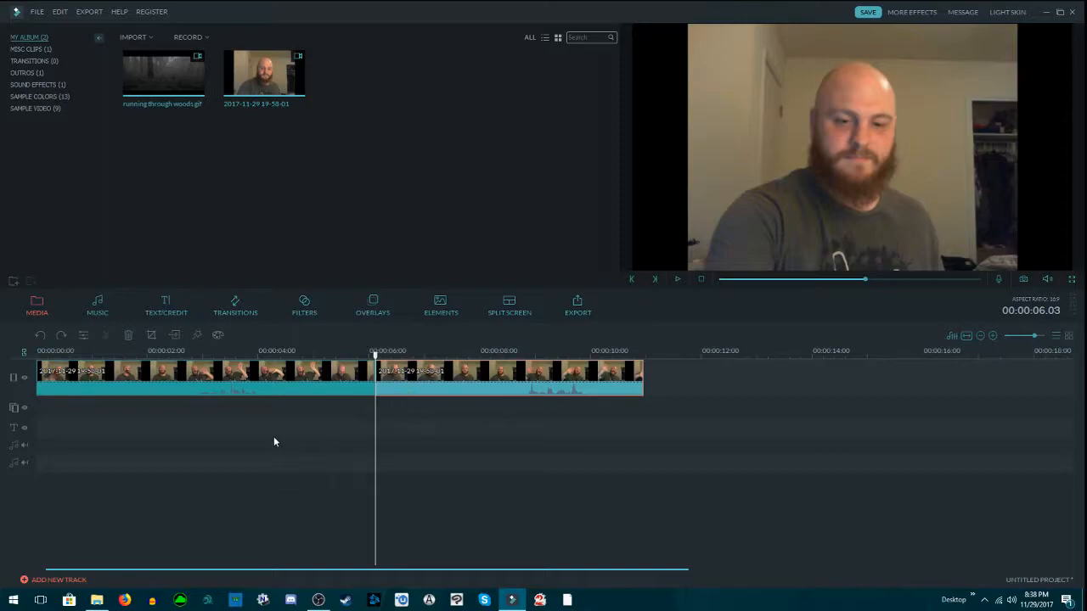
right_click(433, 369)
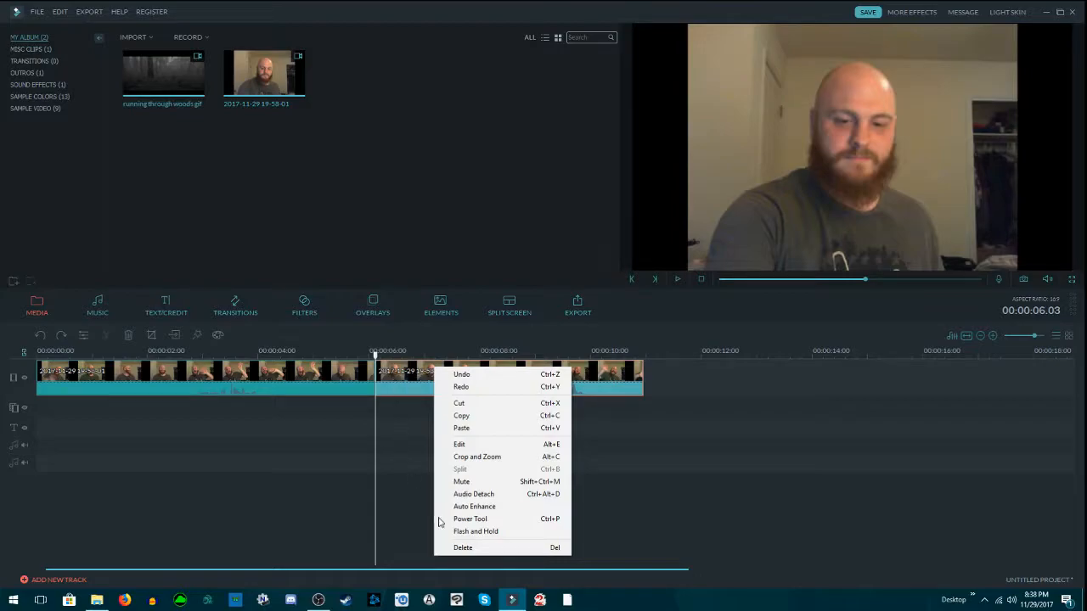
left_click(342, 490)
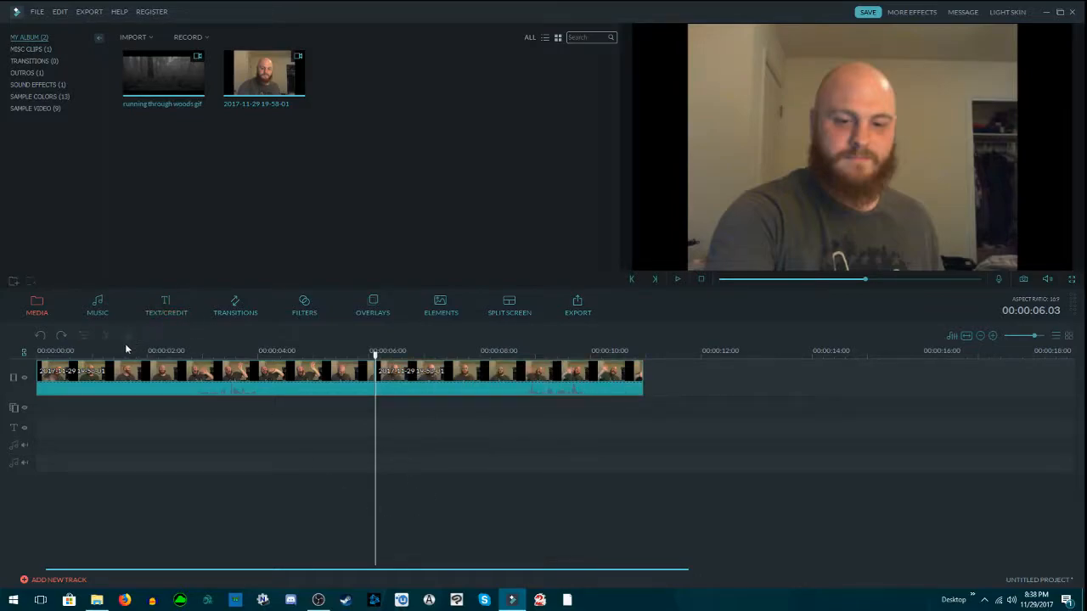
left_click(416, 391)
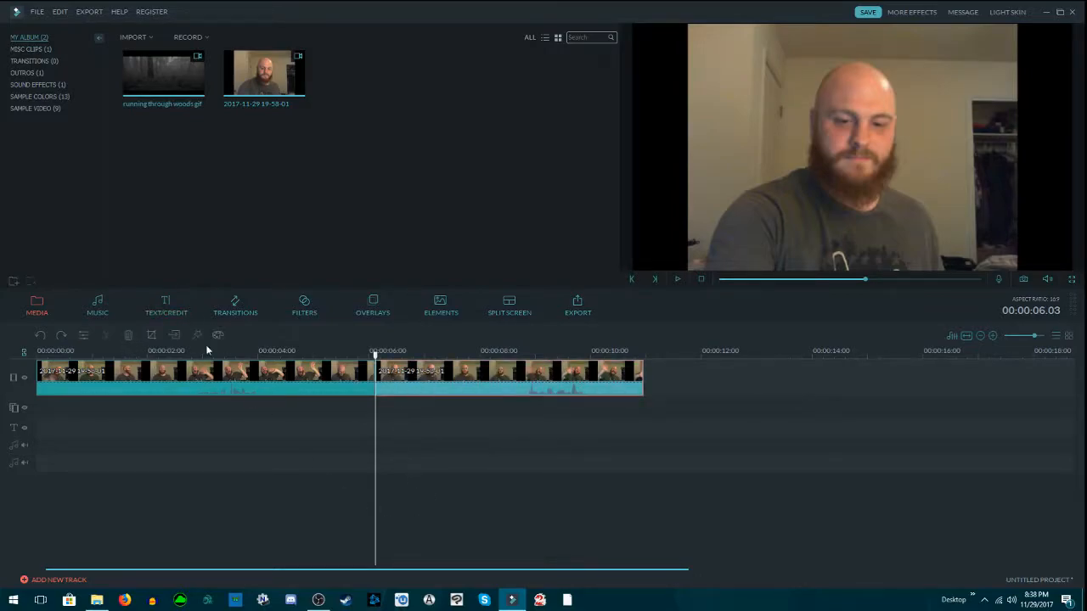
- Try cropping the second segment at 16:9 to about 746 × 420 around the face, preview it, and discard the crop
left_click(152, 336)
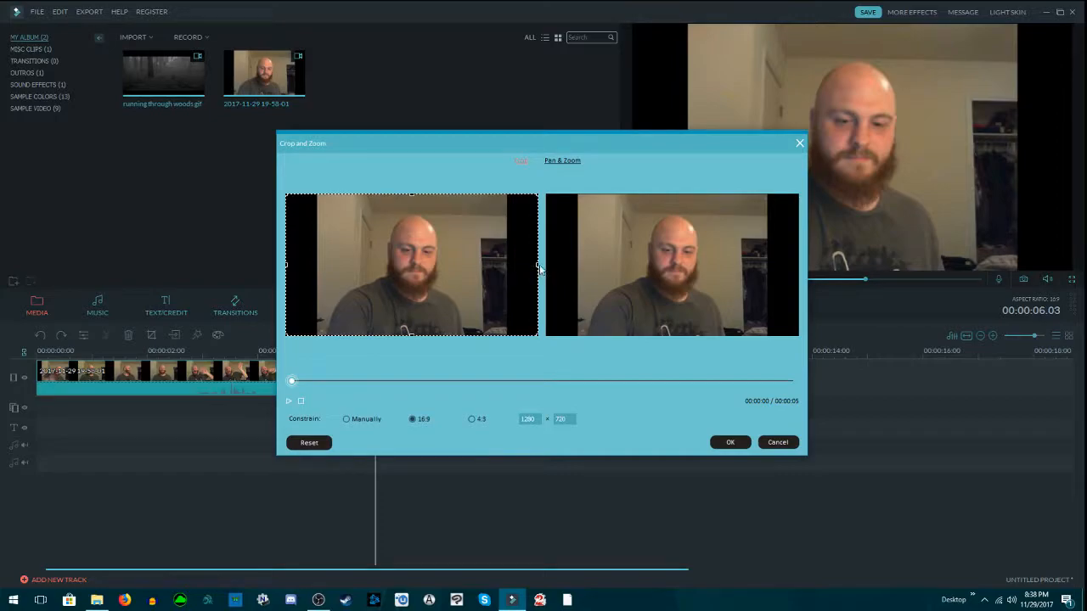
left_click_drag(531, 263, 484, 271)
left_click_drag(376, 256, 402, 264)
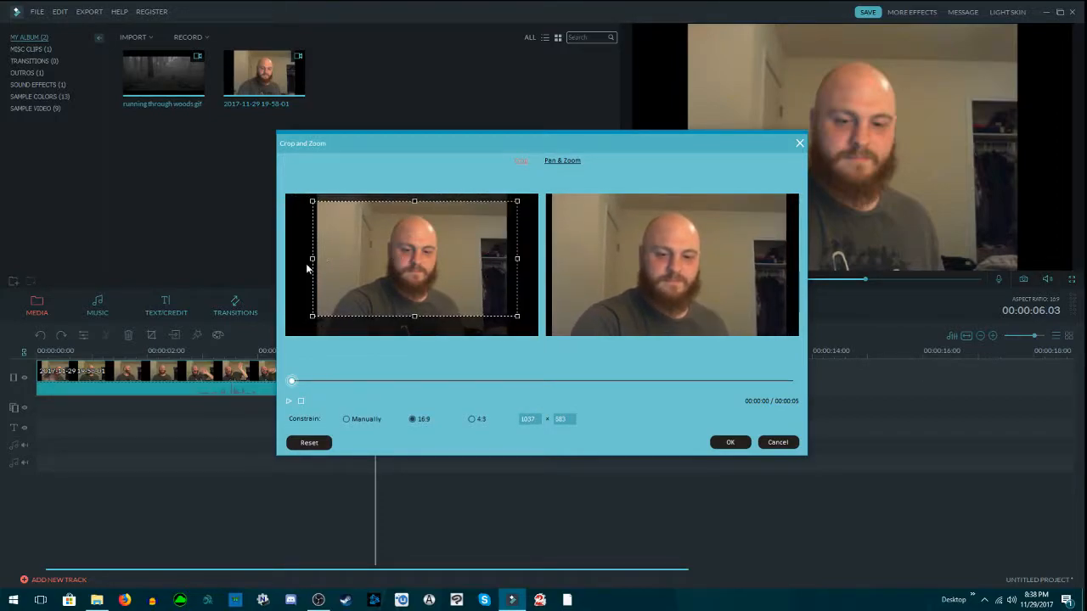
left_click_drag(312, 260, 369, 253)
left_click_drag(451, 254, 416, 268)
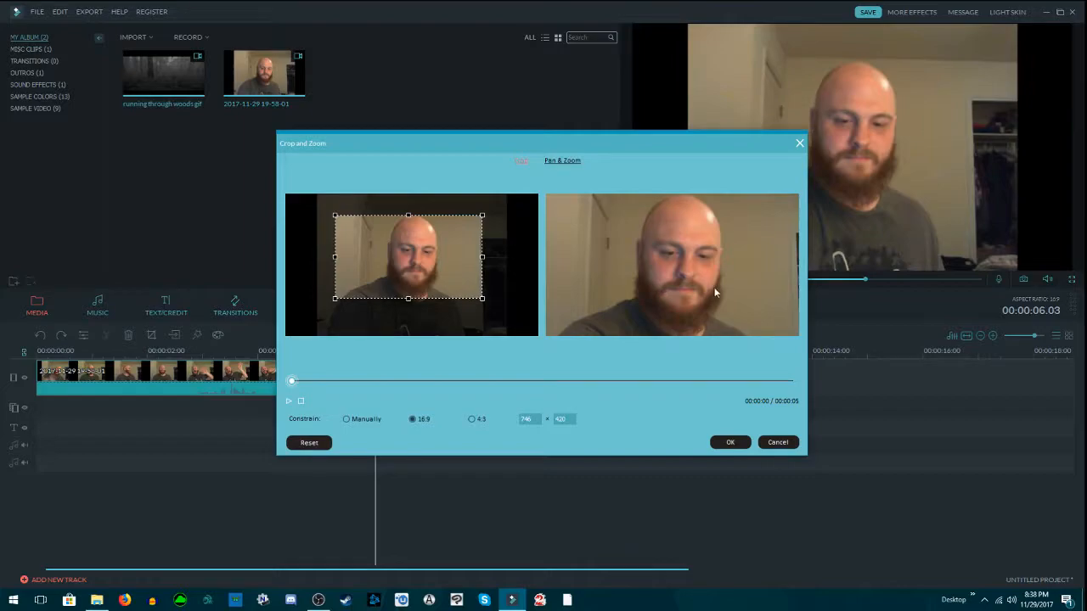
left_click(287, 405)
left_click(773, 443)
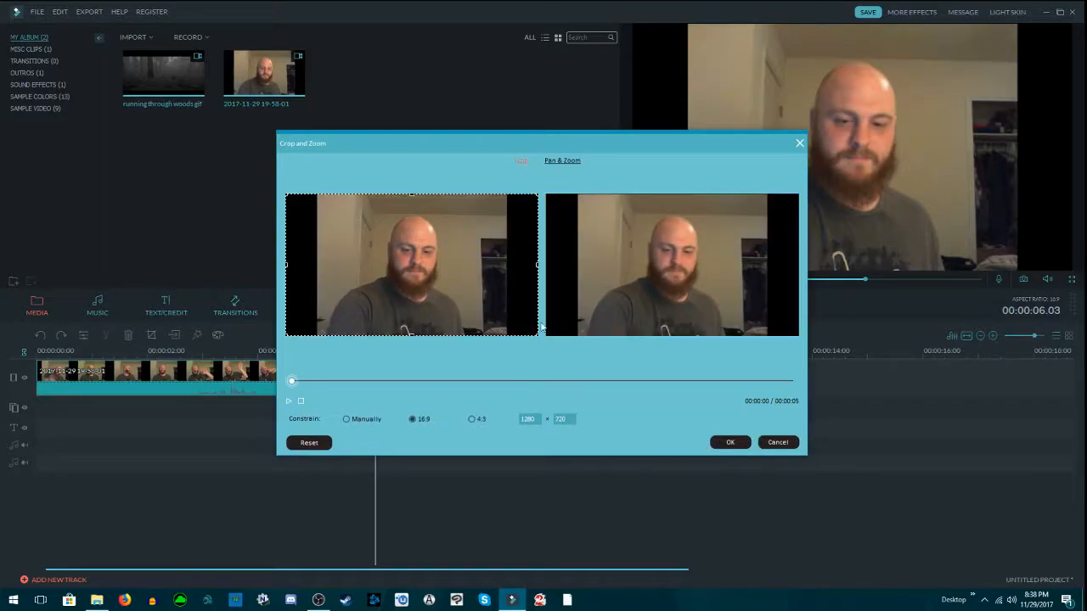
- Preview a Pan & Zoom on the second segment from a start frame about 845 × 475 to a lower-left end frame about 896 × 504
left_click(556, 162)
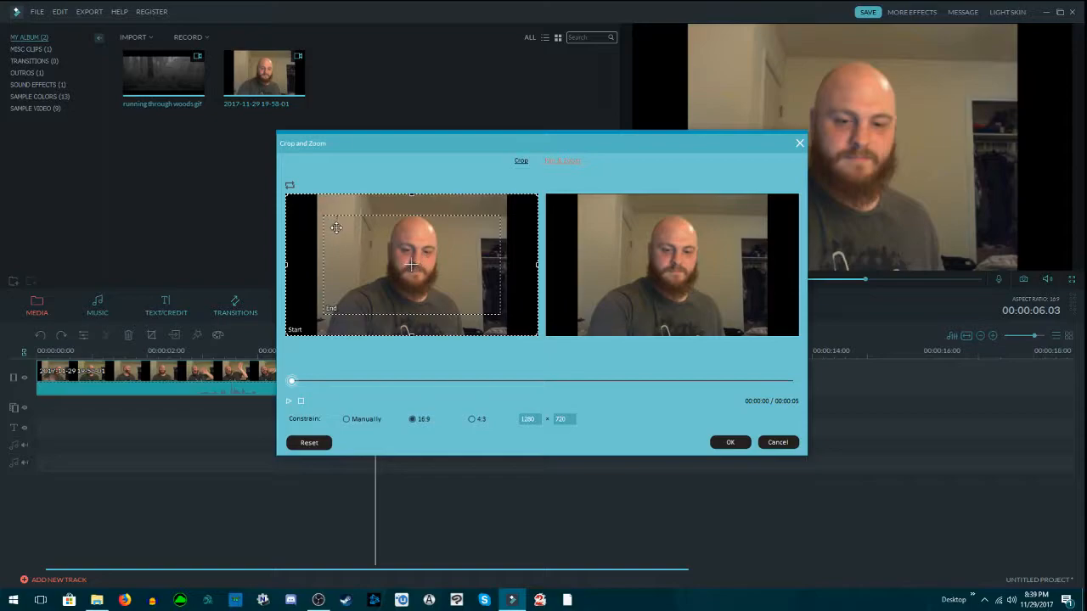
left_click_drag(287, 264, 448, 270)
left_click(347, 281)
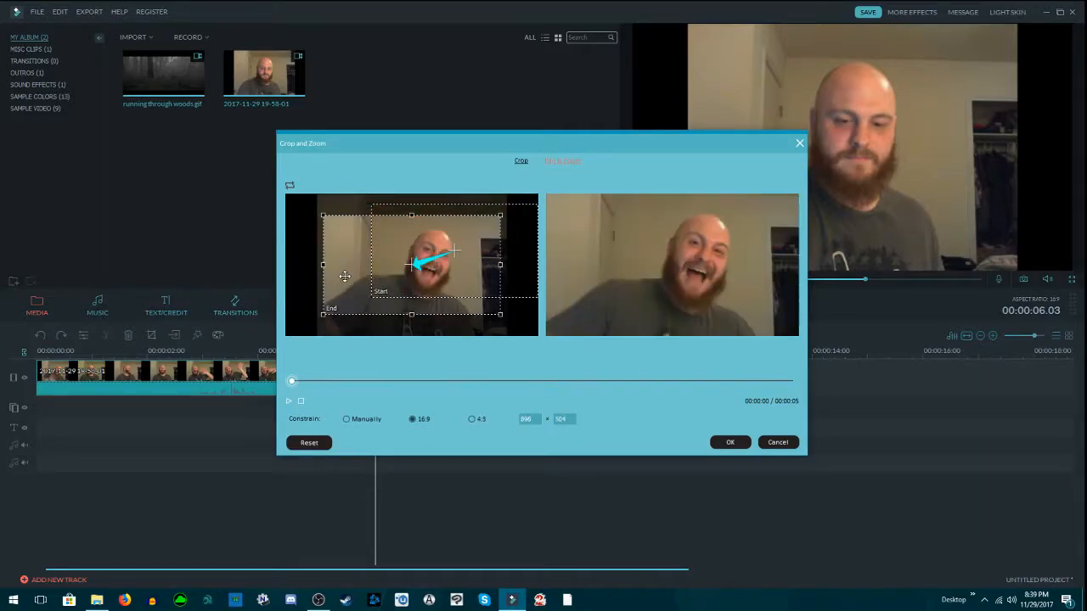
left_click_drag(344, 274, 314, 286)
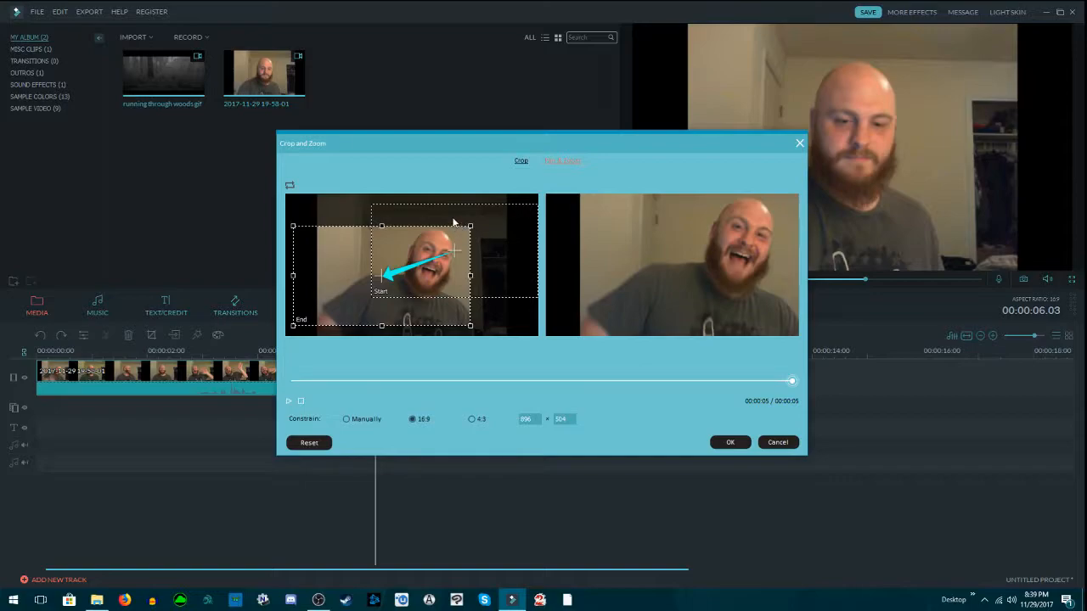
left_click(288, 402)
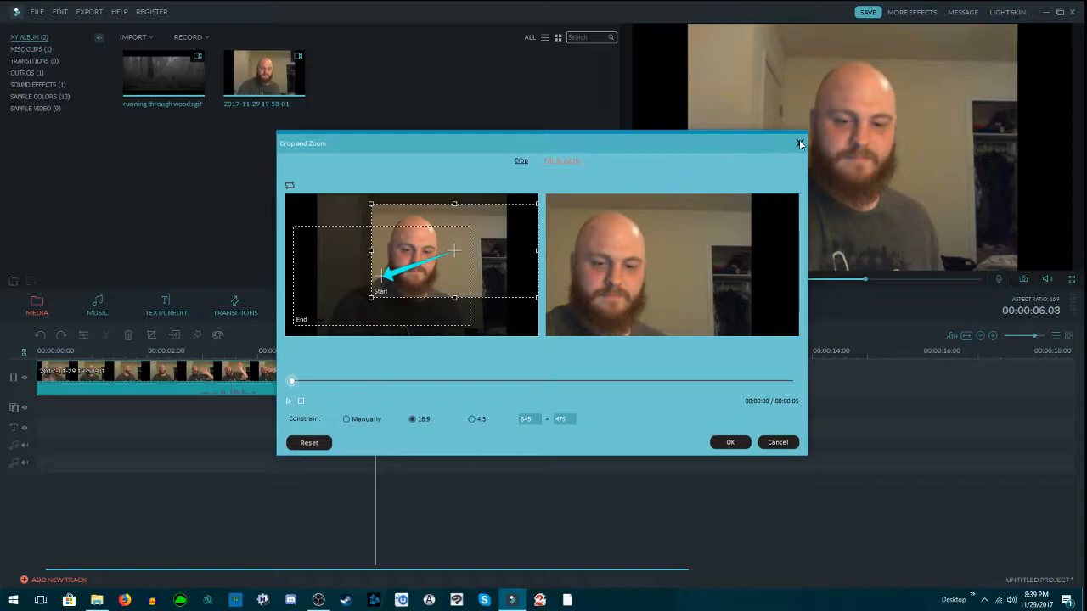
- Shrink the Pan & Zoom start frame to about 527 × 296 and discard the Crop and Zoom changes
left_click_drag(369, 299, 432, 264)
left_click_drag(484, 236, 456, 245)
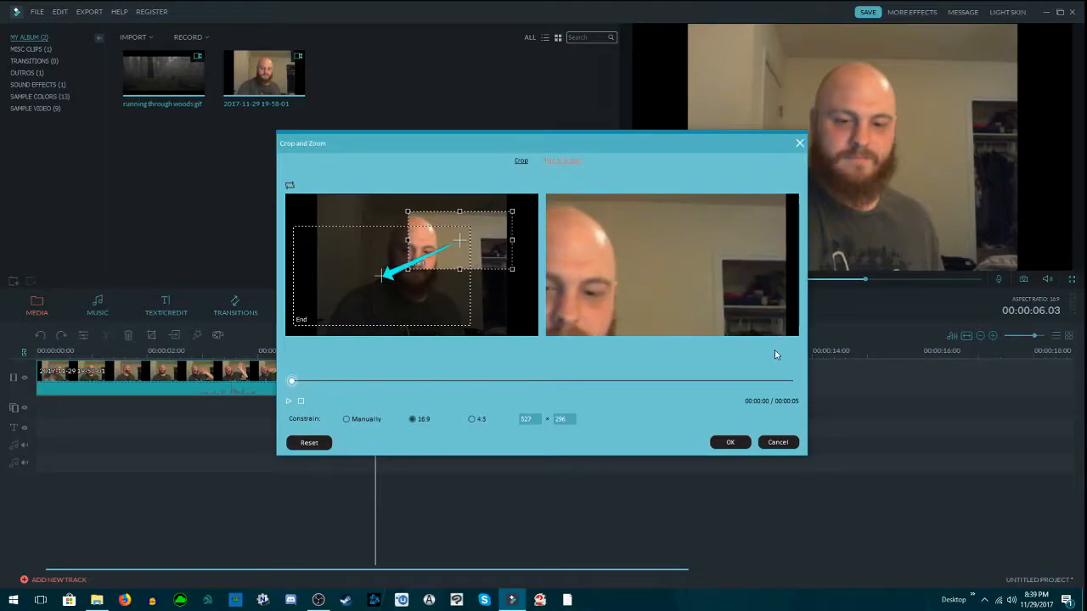
left_click(776, 441)
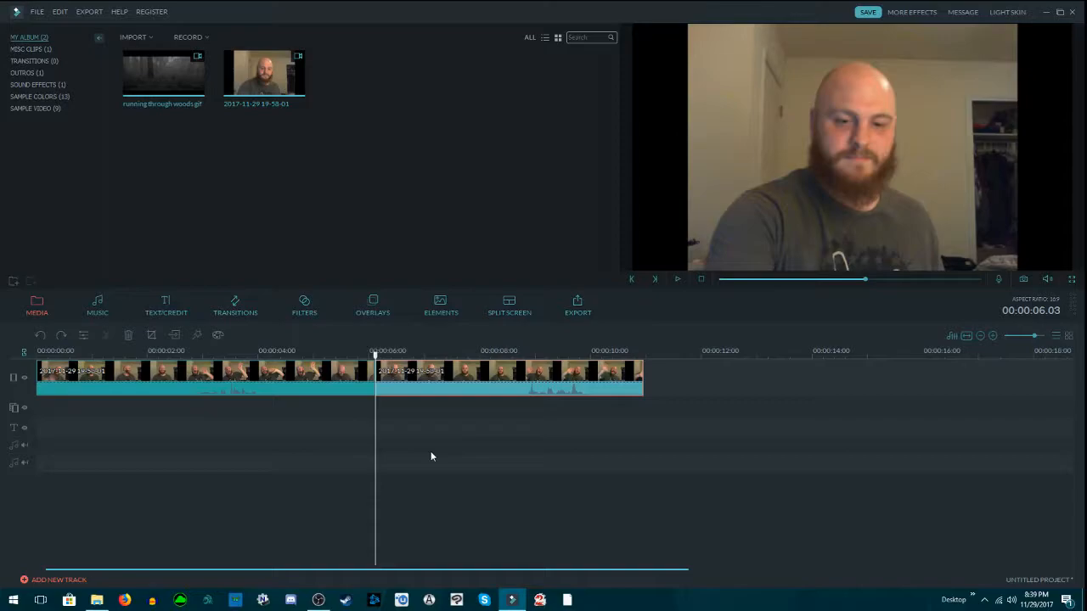
- Apply Flash and Hold at 00:00:06.03 to insert a still between the segments, and play back the sequence from 00:00:04.24
left_click(172, 338)
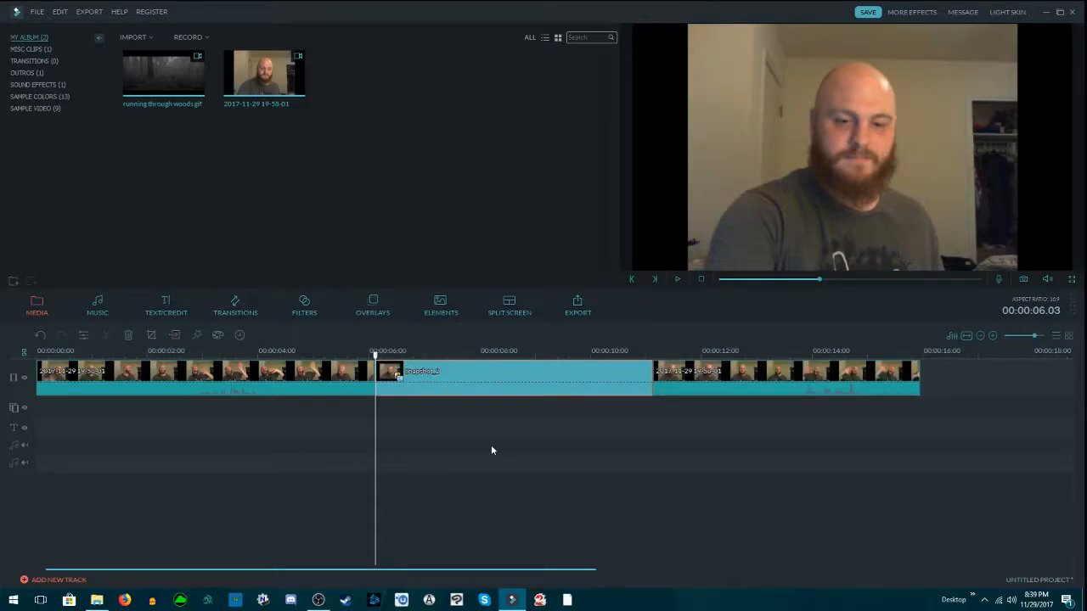
left_click(312, 350)
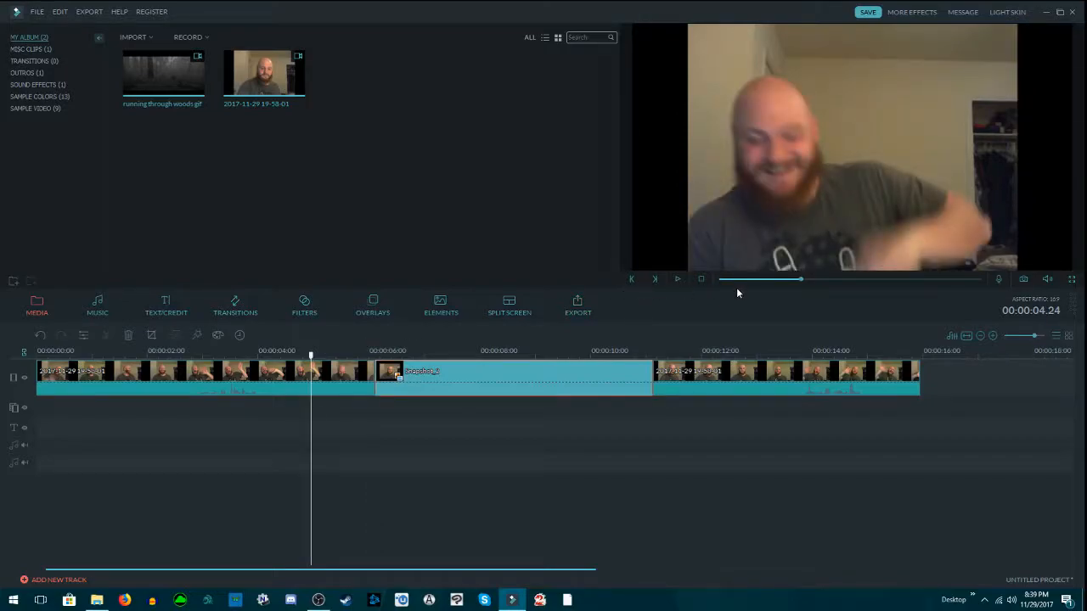
left_click(676, 281)
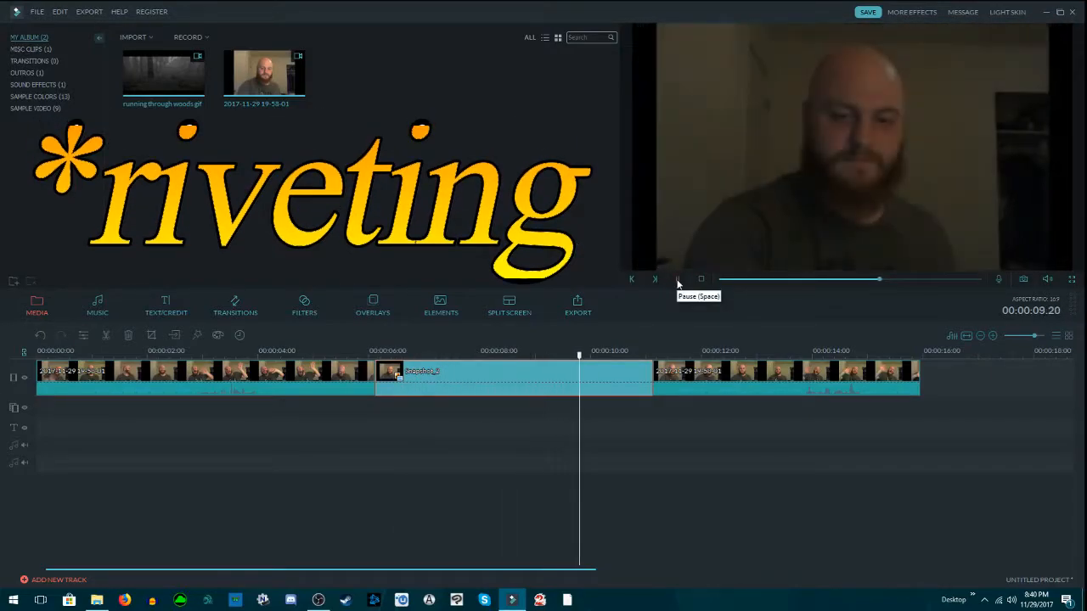
left_click(676, 279)
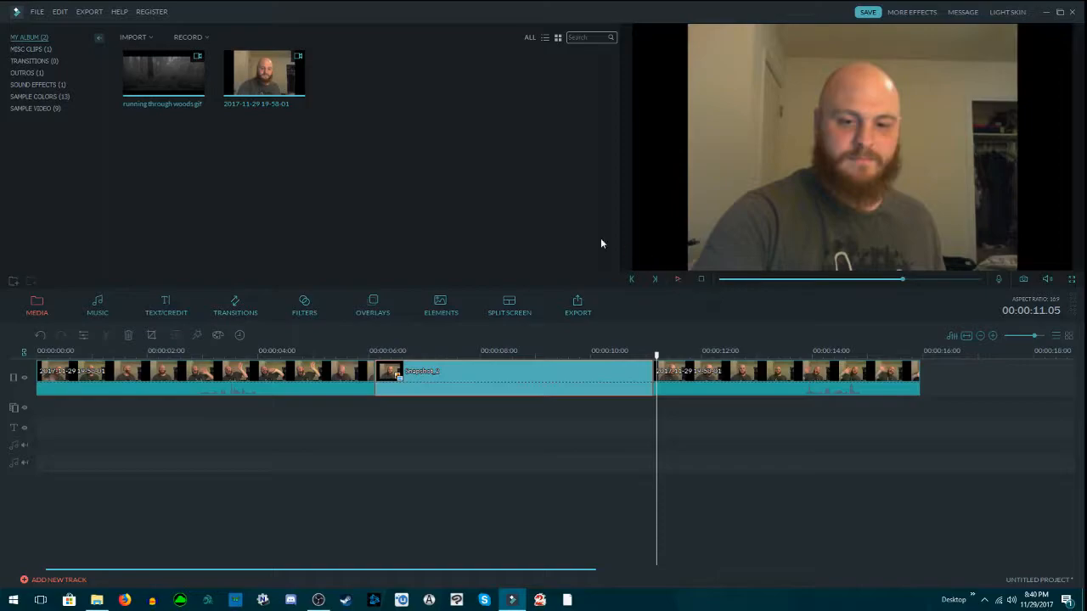
- Delete the Flash and Hold still from between the two segments
right_click(509, 379)
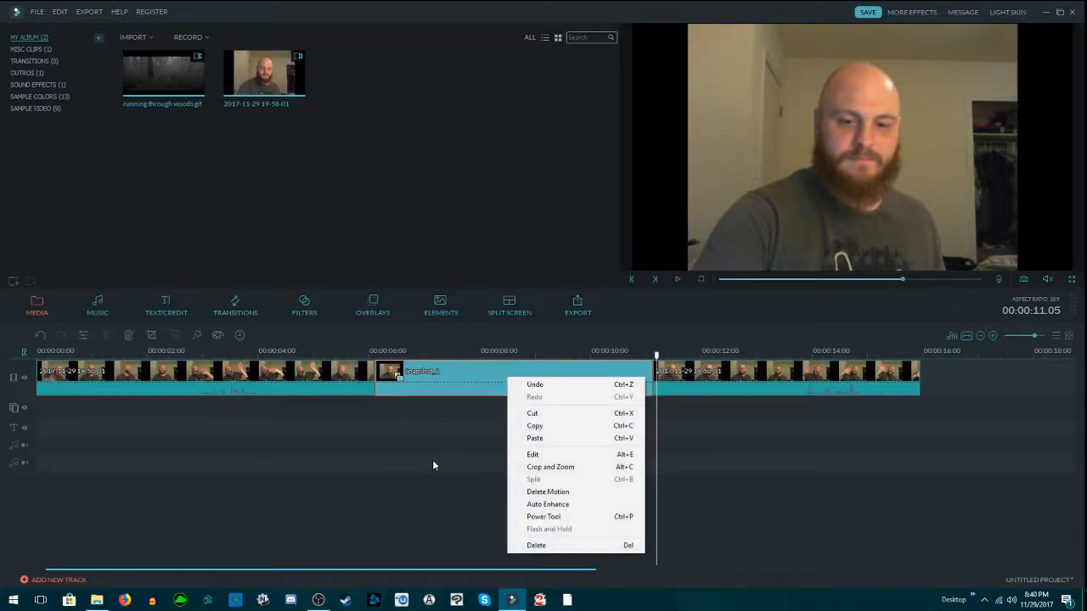
left_click(535, 545)
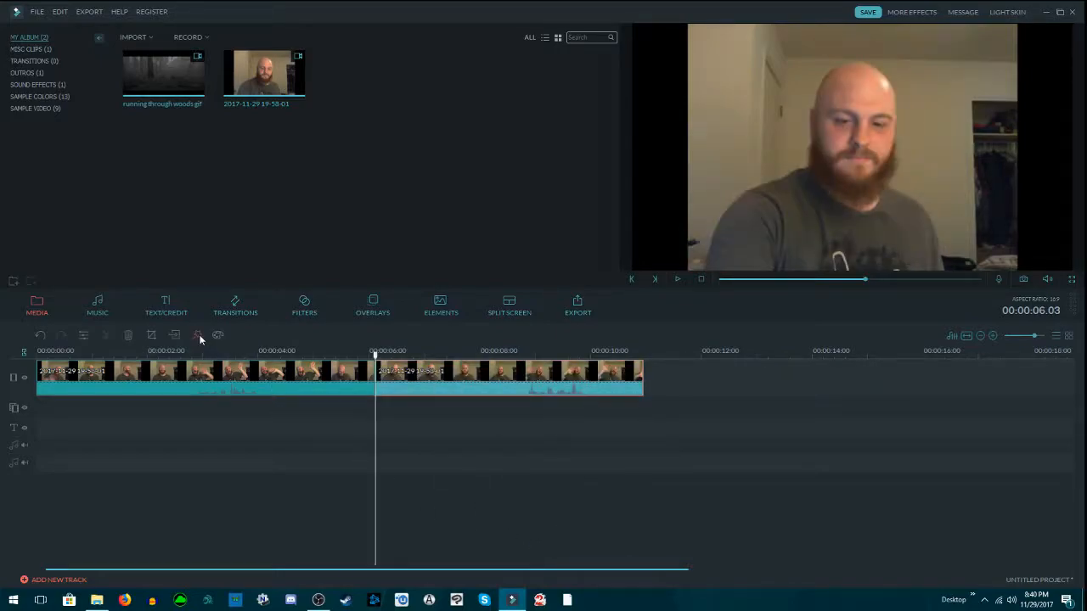
- Apply Tilt-Shift to the second segment with Power Tool and rotate the focus band into a slight diagonal across the face
left_click(197, 336)
left_click_drag(539, 138, 783, 196)
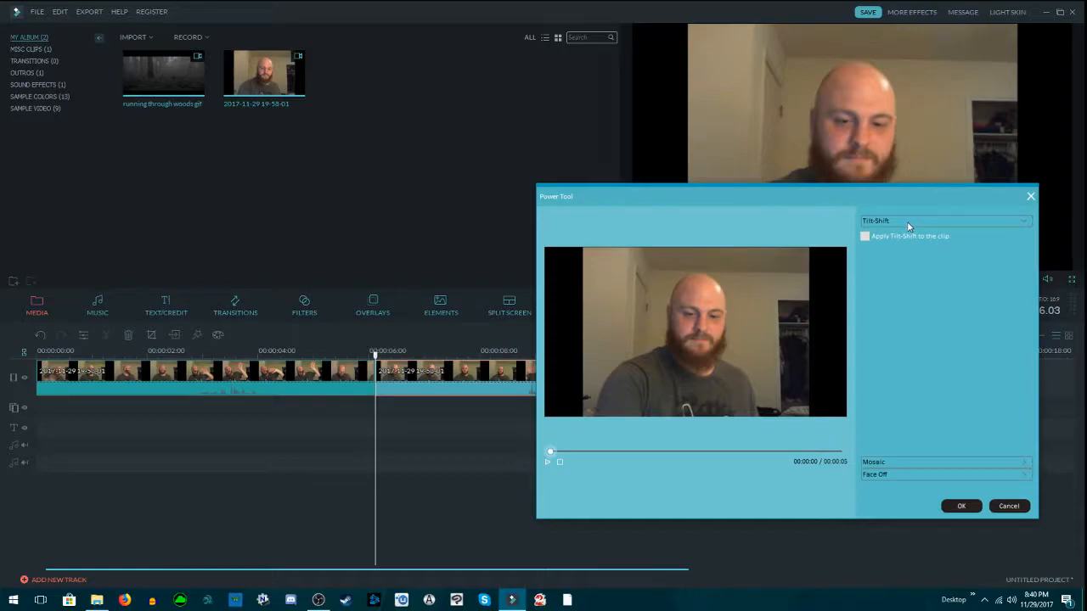
left_click(864, 237)
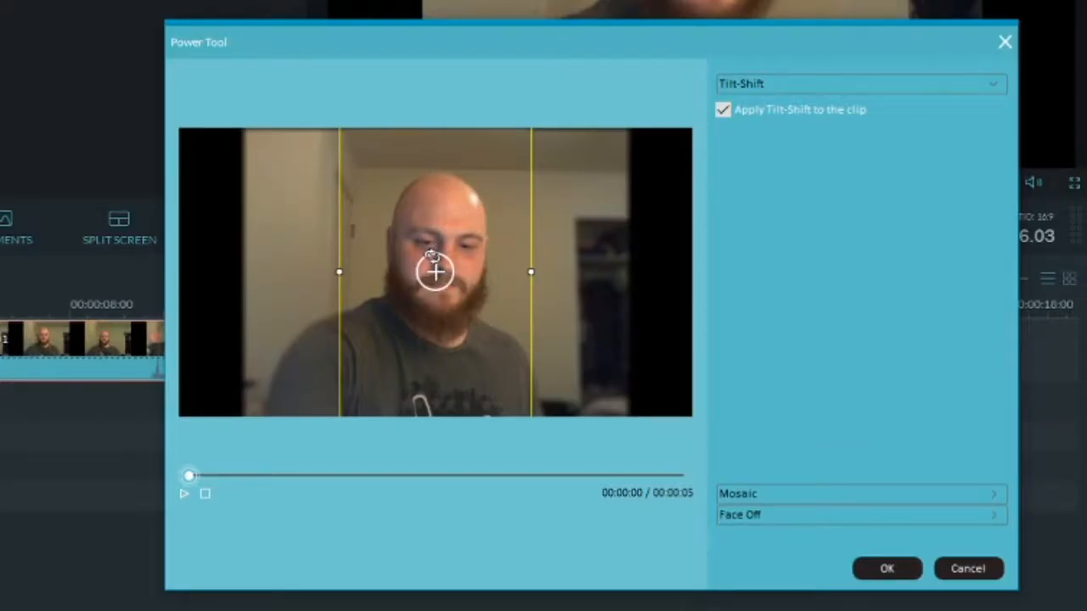
left_click_drag(432, 257, 468, 253)
mouse_move(414, 179)
left_mouse_down()
mouse_move(436, 234)
mouse_move(412, 153)
mouse_move(419, 175)
left_mouse_up()
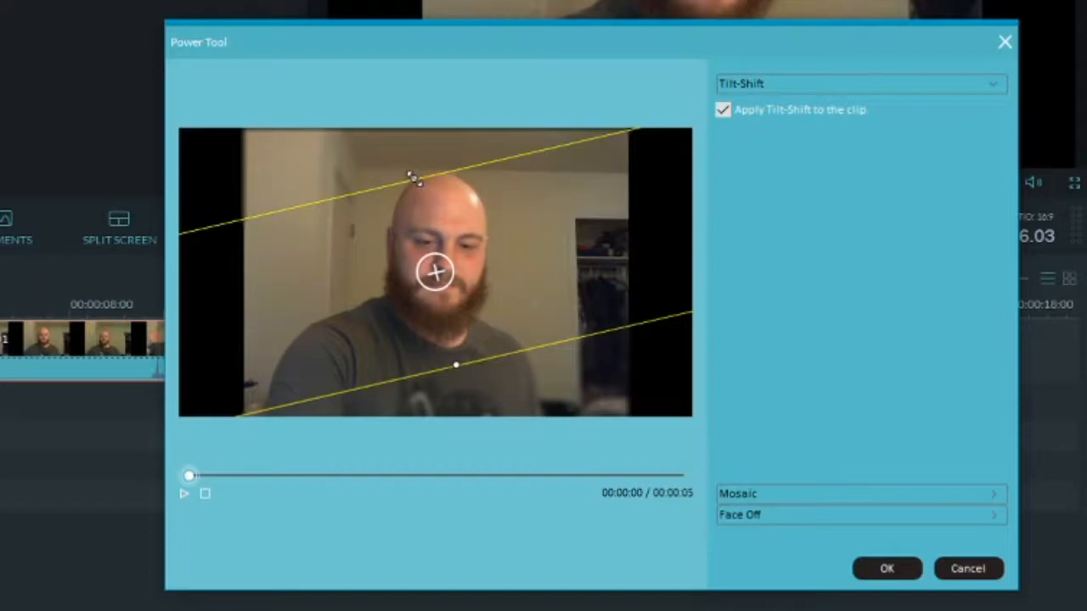
- Narrow the Tilt-Shift focus band and shift it into the picture's lower-right corner, and turn Tilt-Shift off
left_click_drag(413, 178, 565, 340)
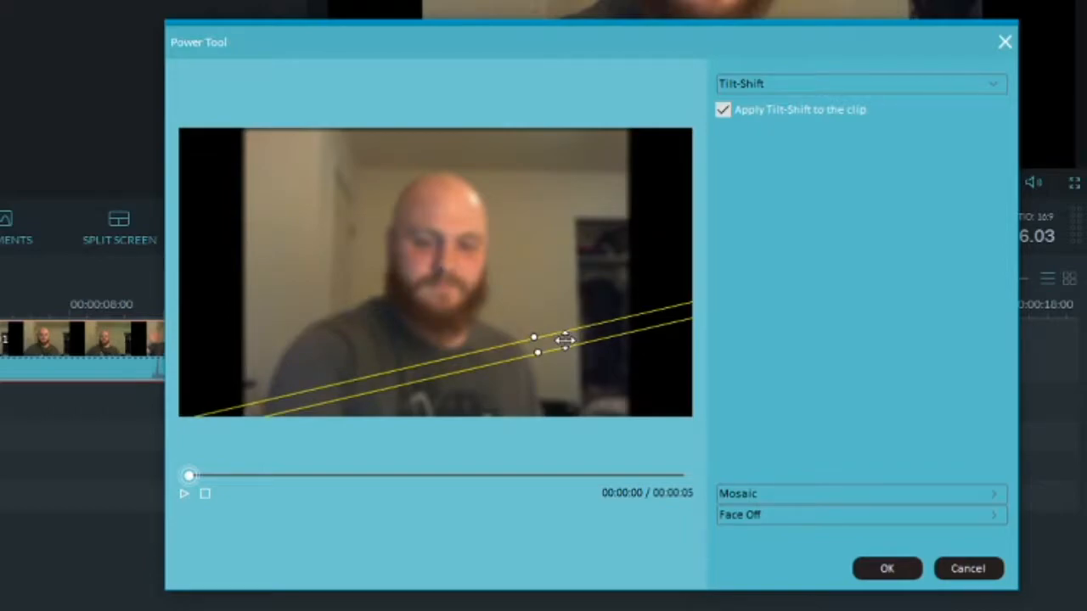
left_click_drag(569, 331, 724, 433)
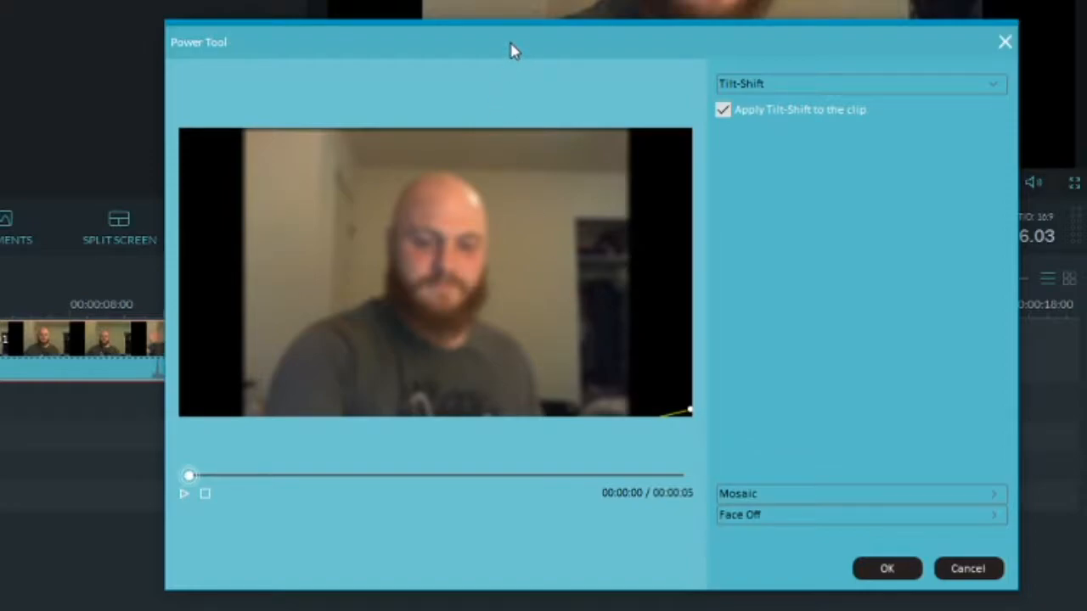
left_click(722, 110)
- Apply Mosaic to the segment and add a mosaic region, enlarging it to cover the face
left_click(987, 495)
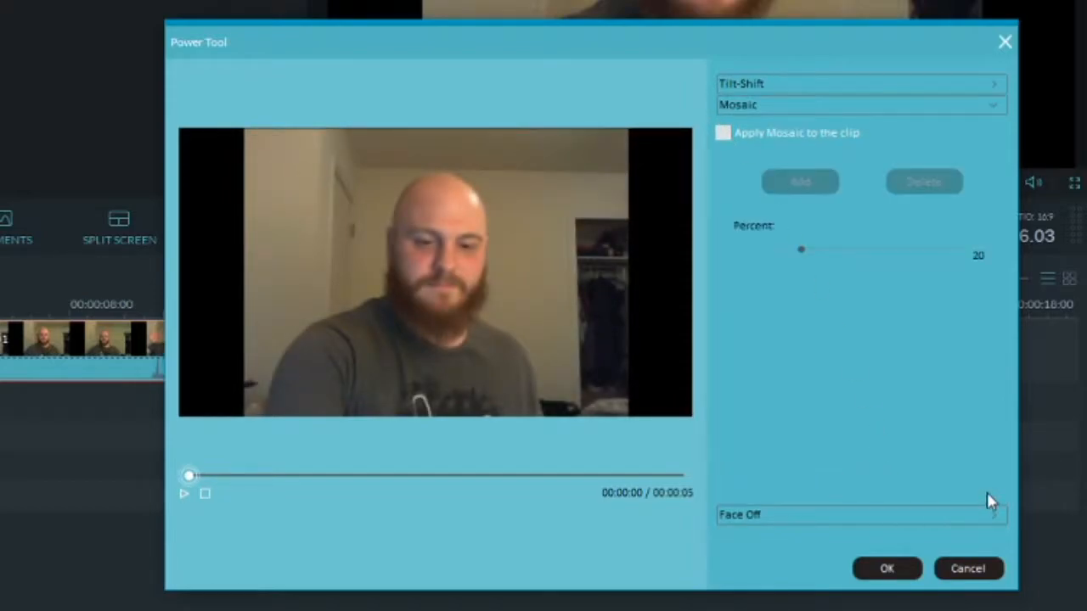
left_click(723, 136)
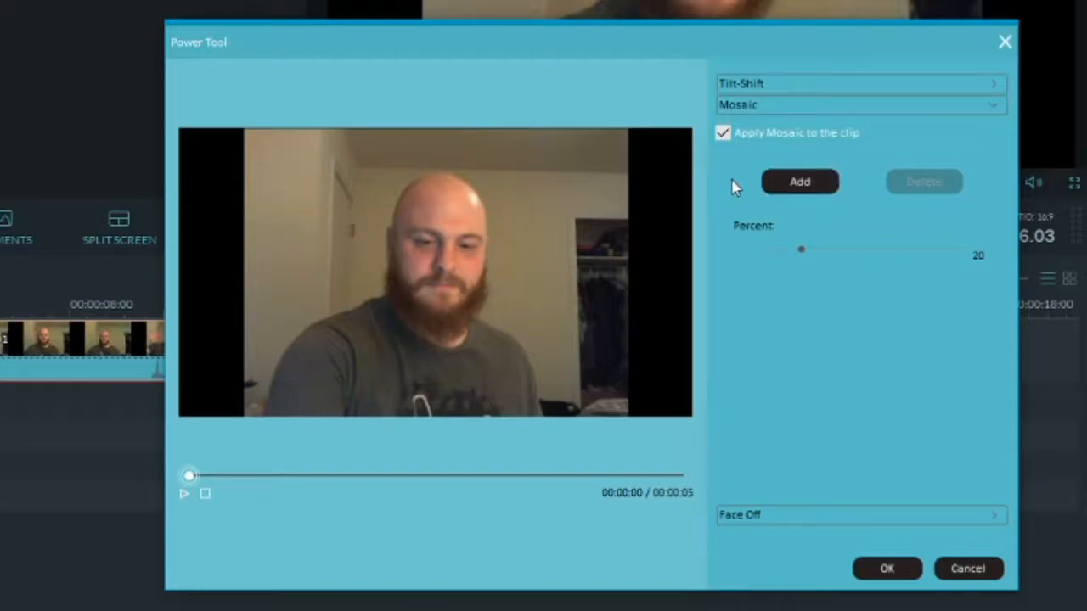
left_click_drag(671, 54, 566, 4)
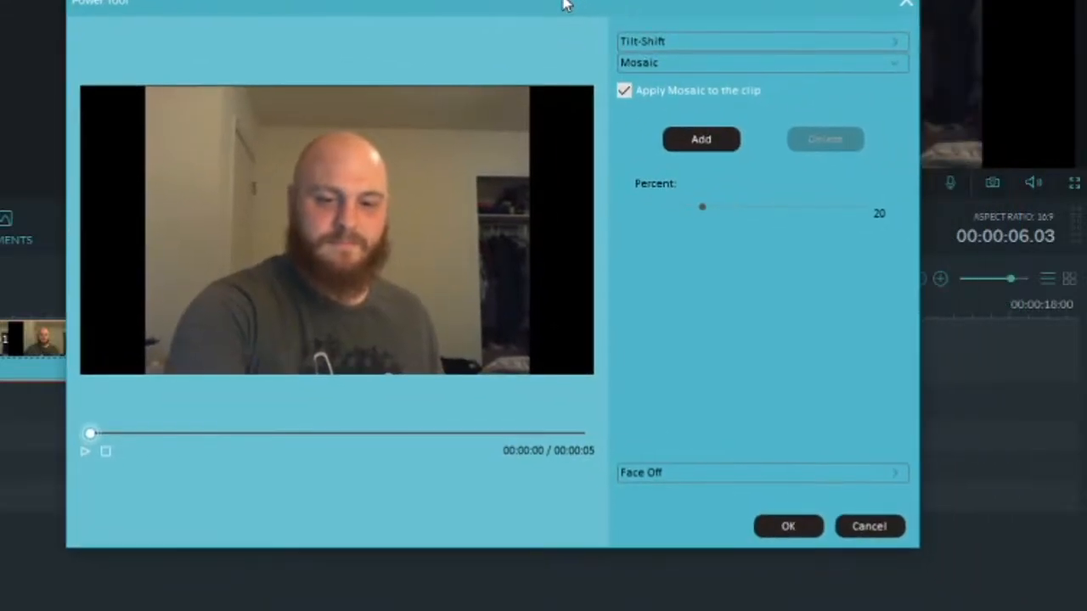
left_click(701, 143)
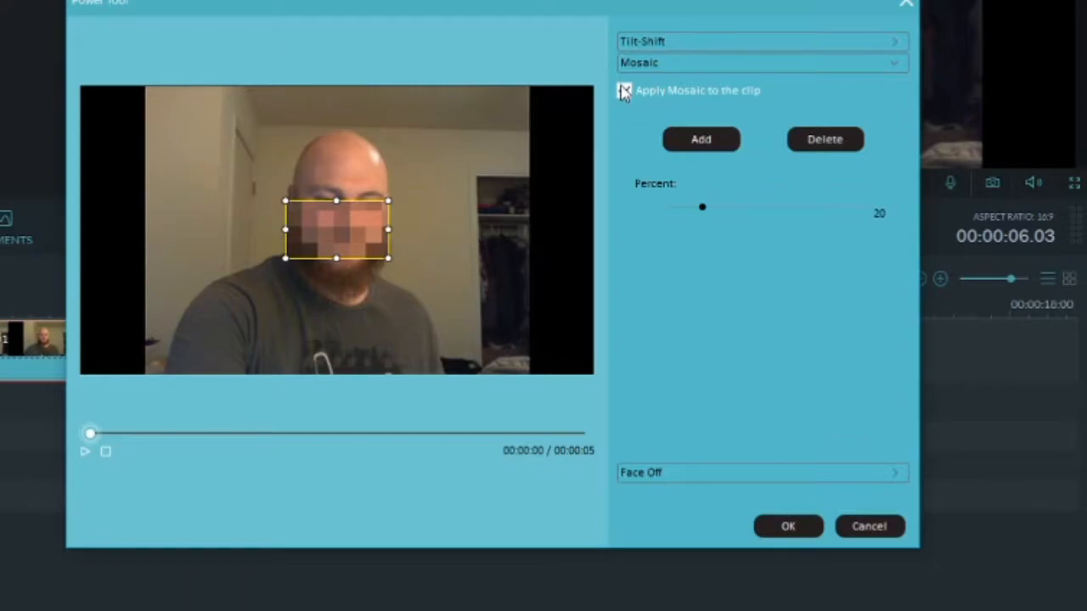
left_click_drag(388, 201, 416, 164)
mouse_move(332, 215)
left_mouse_down()
mouse_move(321, 225)
mouse_move(333, 216)
left_mouse_up()
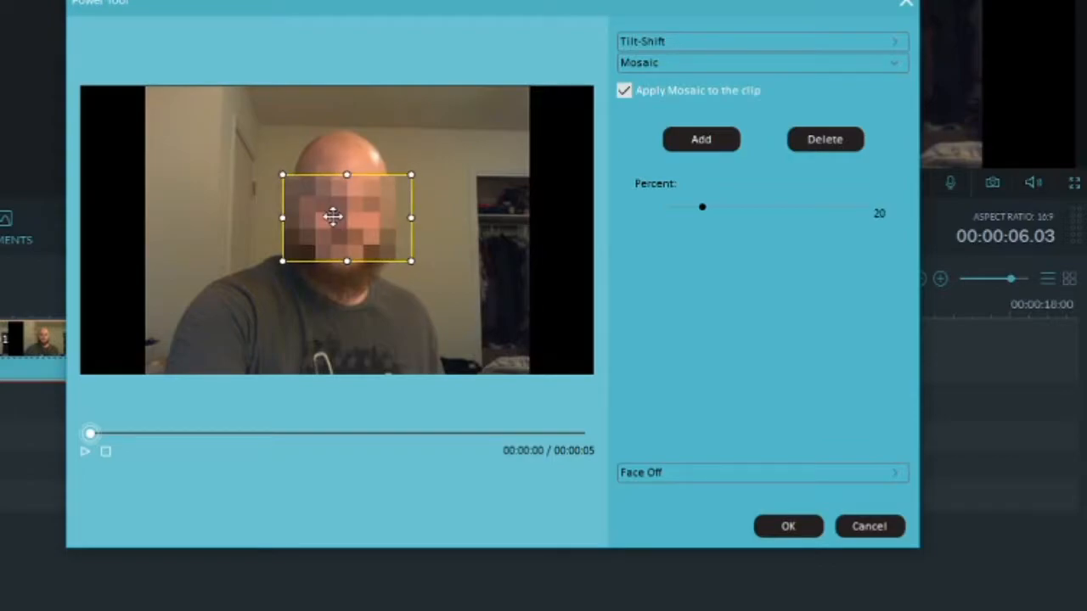
- Play the mosaic preview to about 2 seconds and turn Mosaic off
left_click(89, 453)
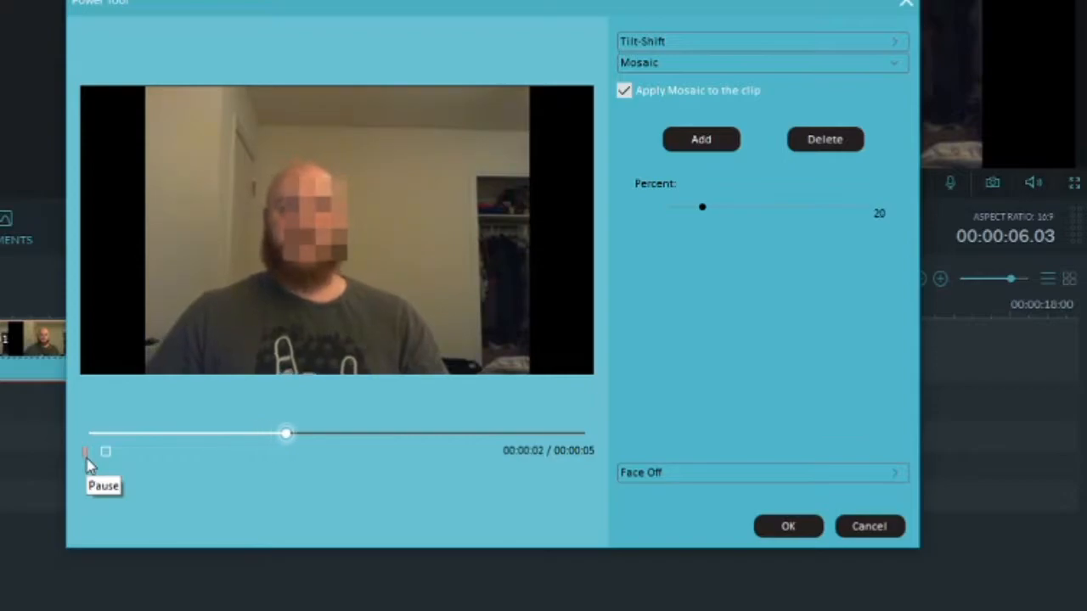
left_click(87, 463)
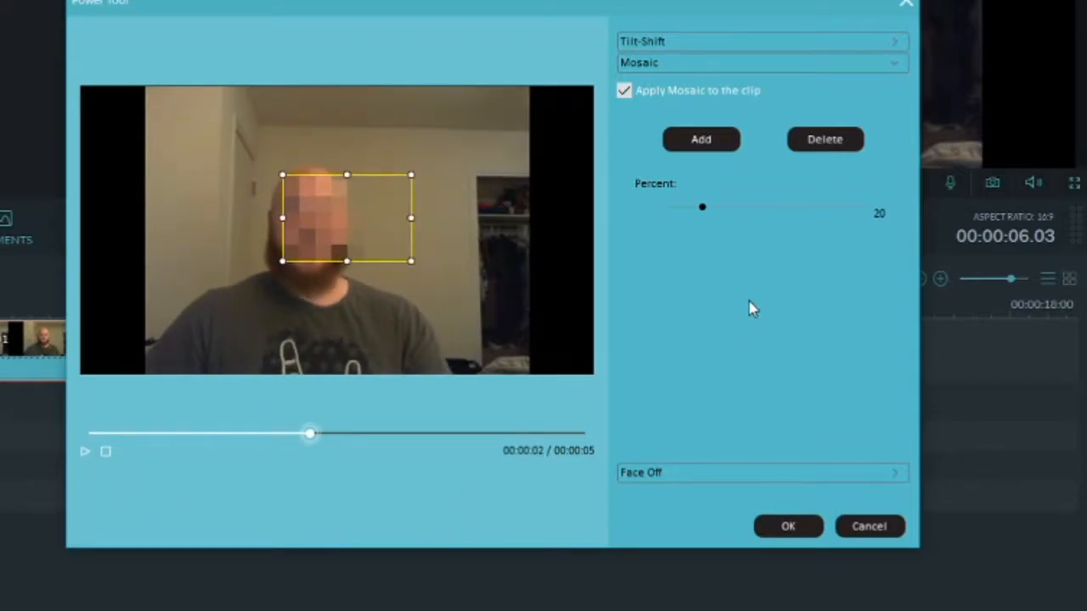
left_click(623, 90)
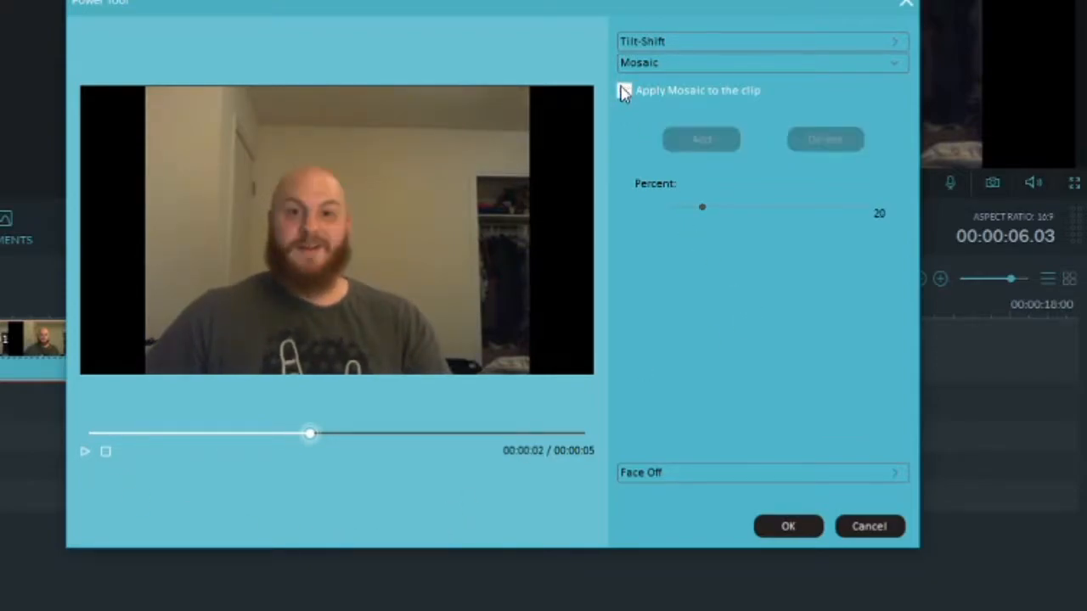
- Apply Face Off to the segment with the pixelated mask and play the preview from the beginning
left_click(839, 476)
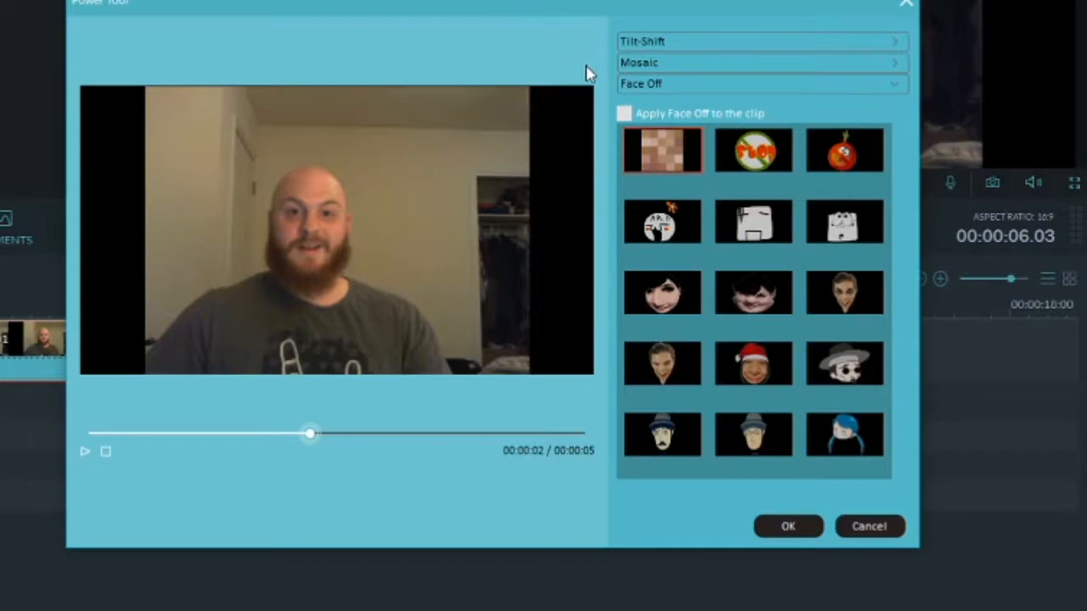
left_click(624, 113)
left_click_drag(316, 436, 69, 439)
left_click(85, 452)
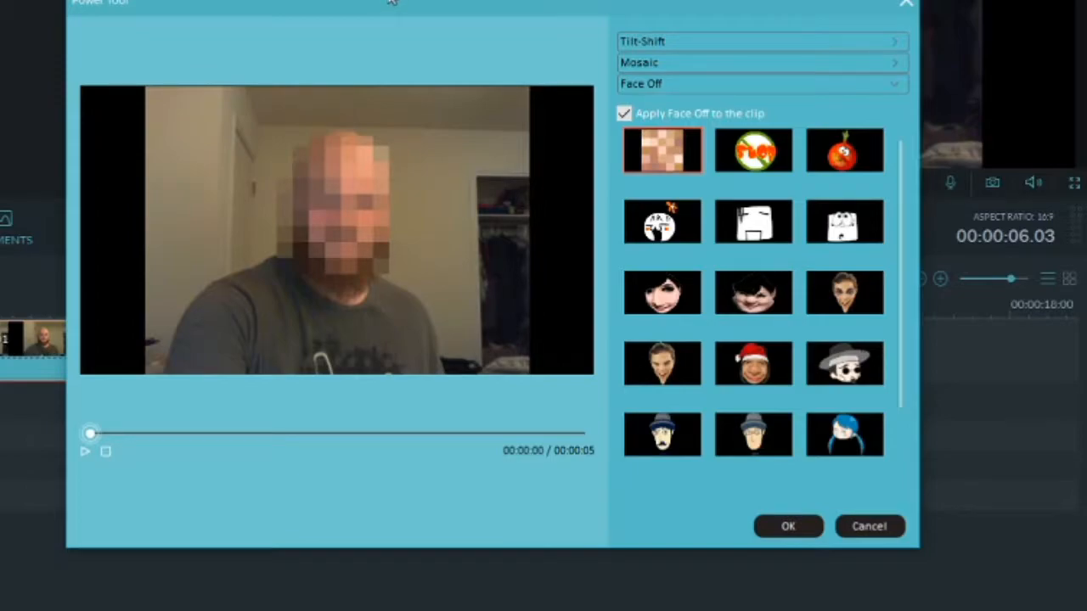
- Leave the Power Tool effects and view the Advanced Color Tuning adjustments for the second segment, cancelling without applying any
left_click_drag(392, 2, 290, 0)
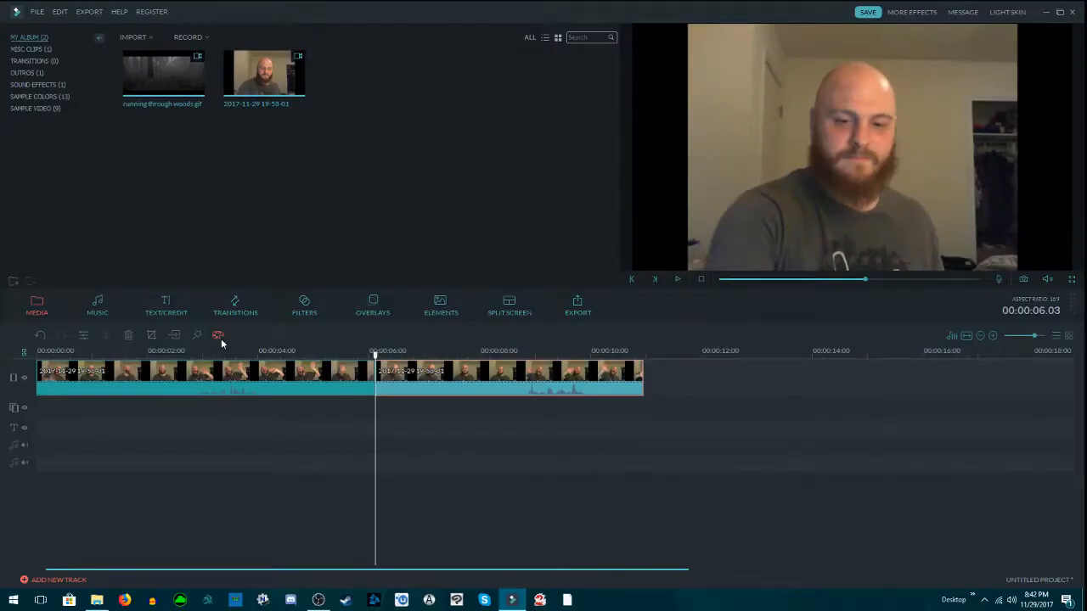
left_click(219, 336)
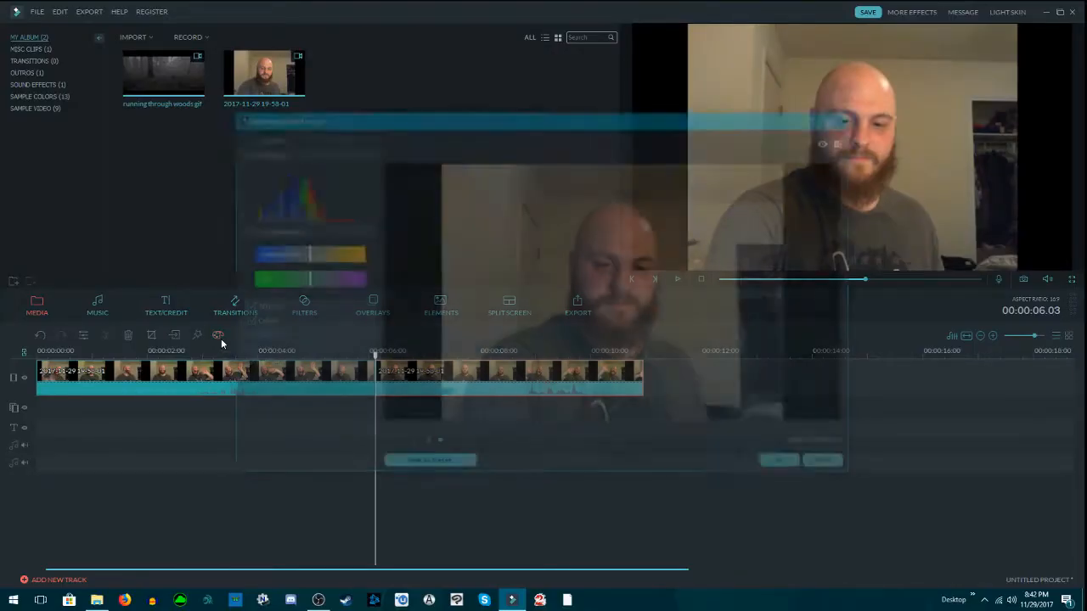
left_click_drag(464, 124, 625, 125)
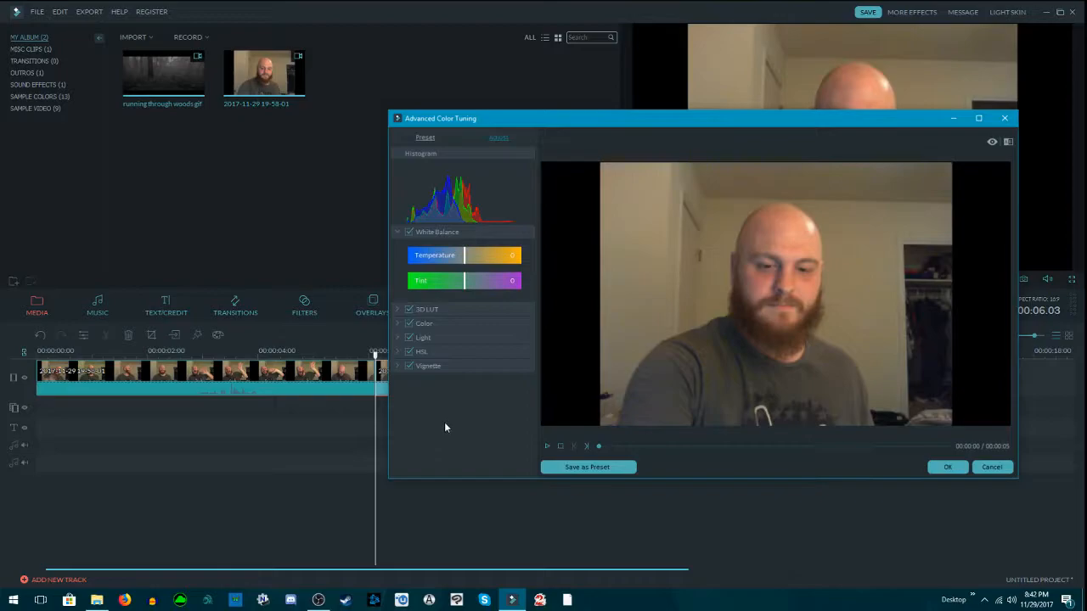
left_click(990, 468)
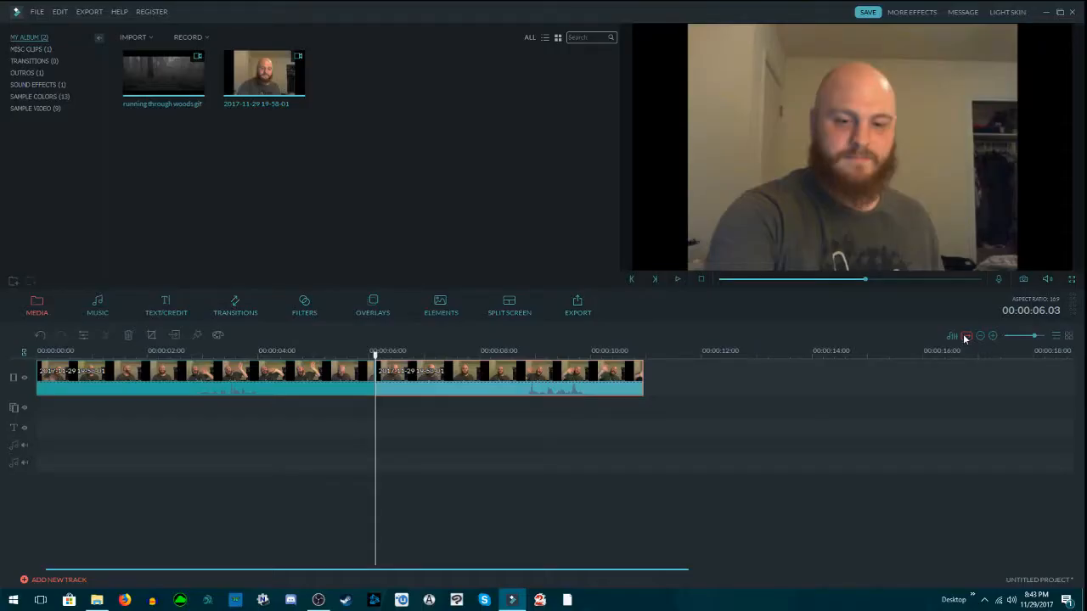
- Fit the whole project to the timeline width, and try reducing and magnifying the timeline scale around the playhead
left_click(965, 337)
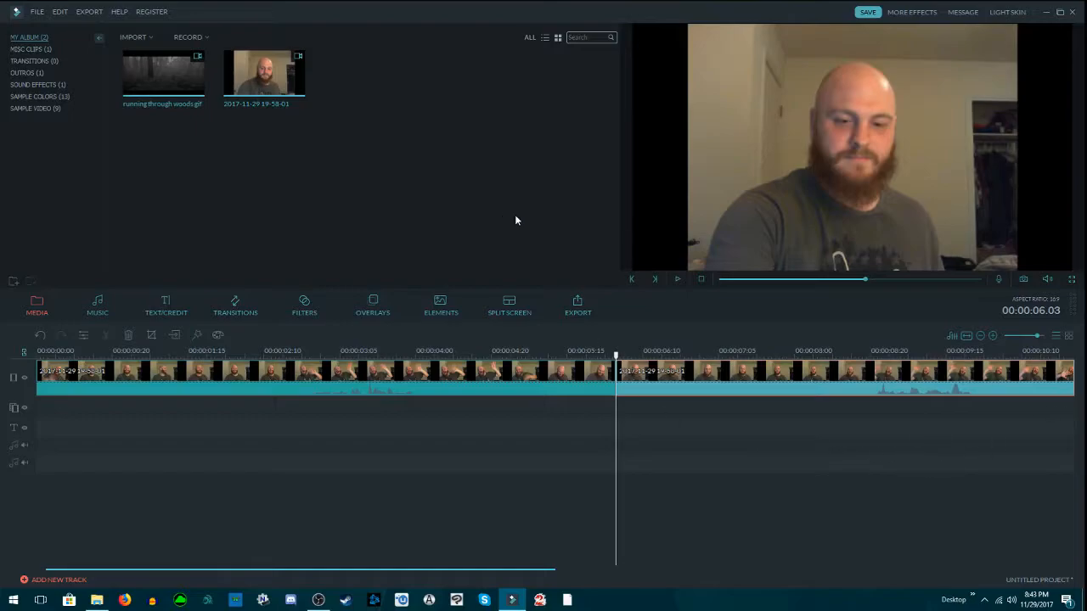
left_click(981, 336)
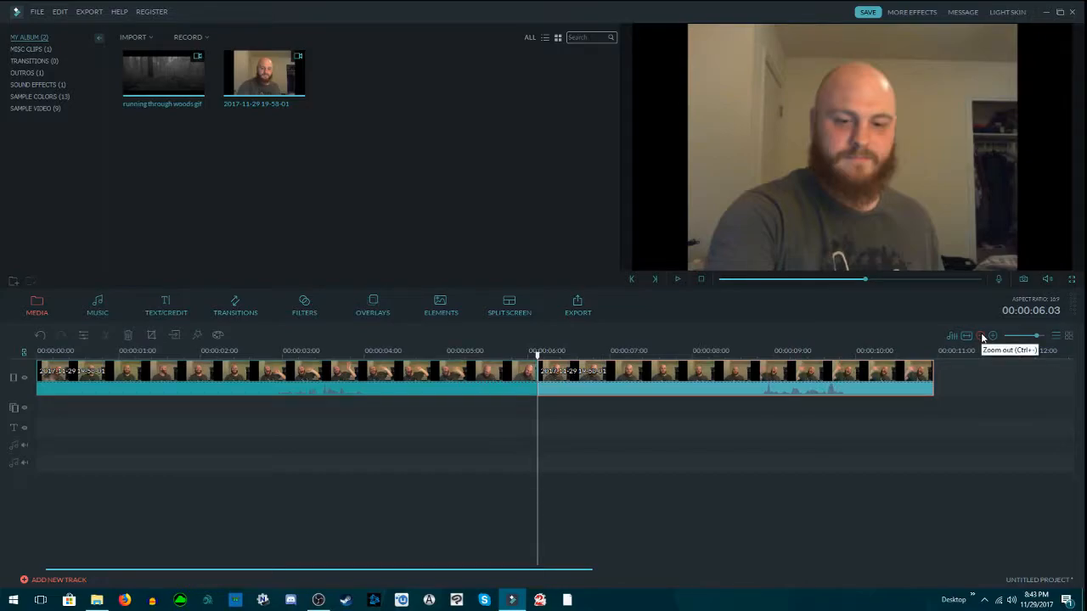
left_click(993, 337)
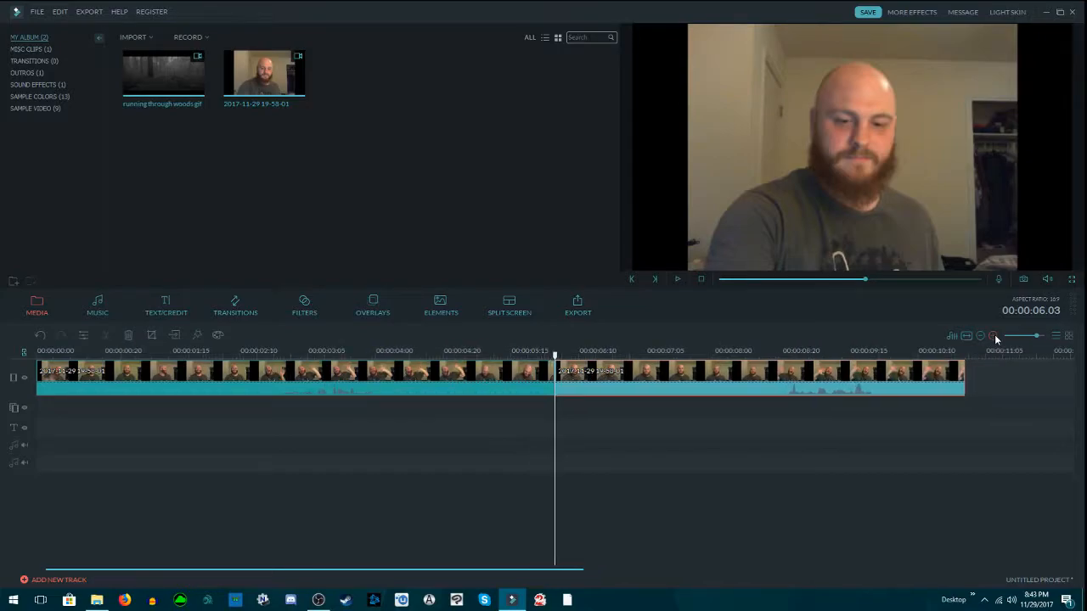
left_click(994, 337)
left_click(994, 337)
left_click(994, 337)
left_click(994, 337)
left_click(994, 337)
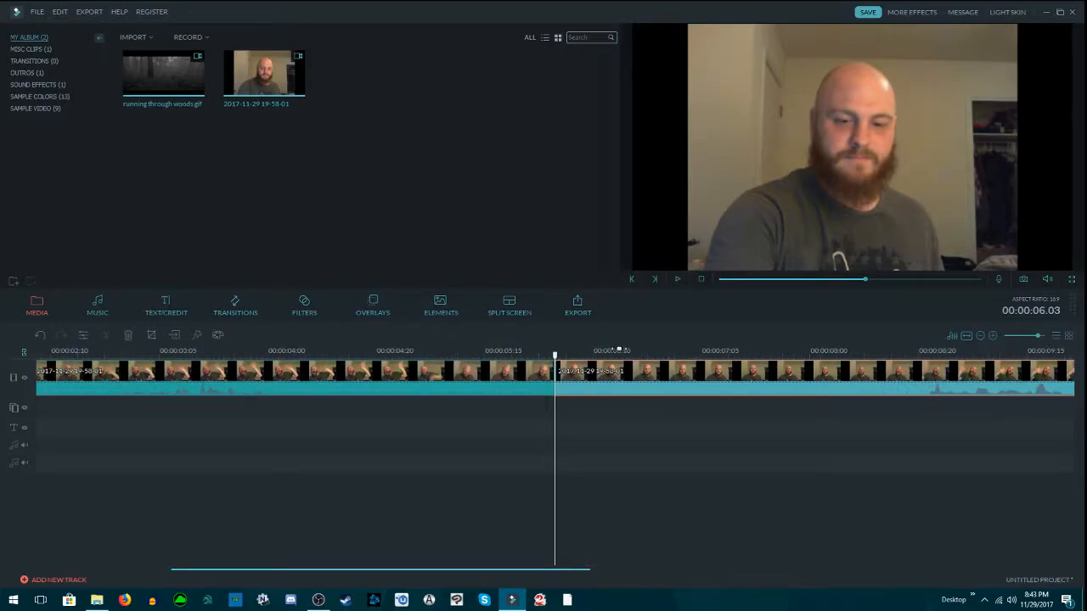
- Place the playhead at 00:00:06.14 in the second segment and magnify the timeline around that point
left_click(614, 351)
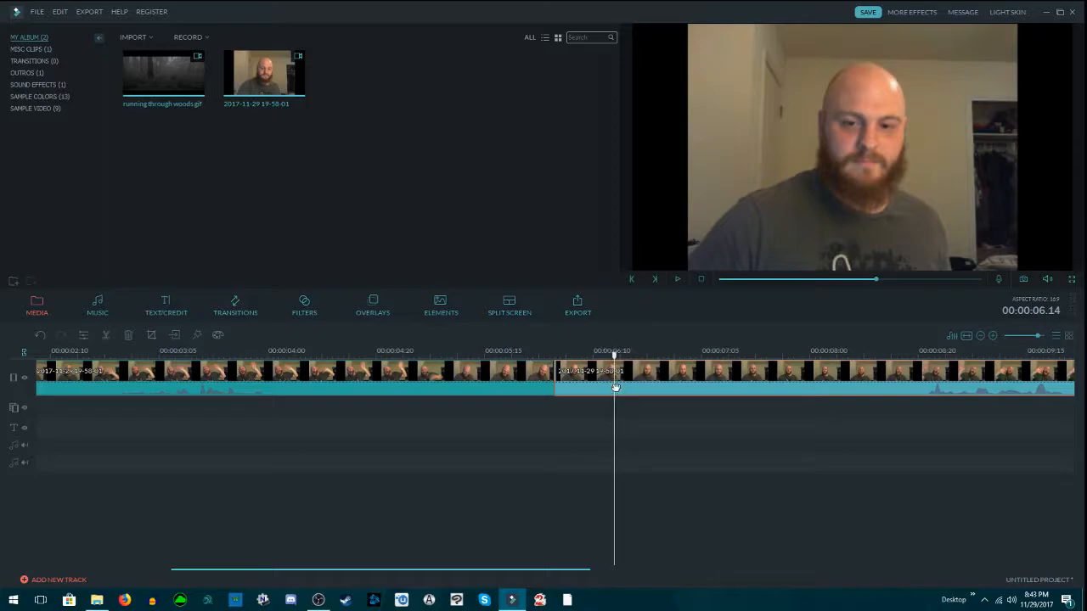
left_click(993, 337)
left_click(993, 337)
left_click(993, 336)
left_click(994, 337)
left_click(993, 337)
left_click(993, 336)
left_click(993, 336)
left_click(993, 337)
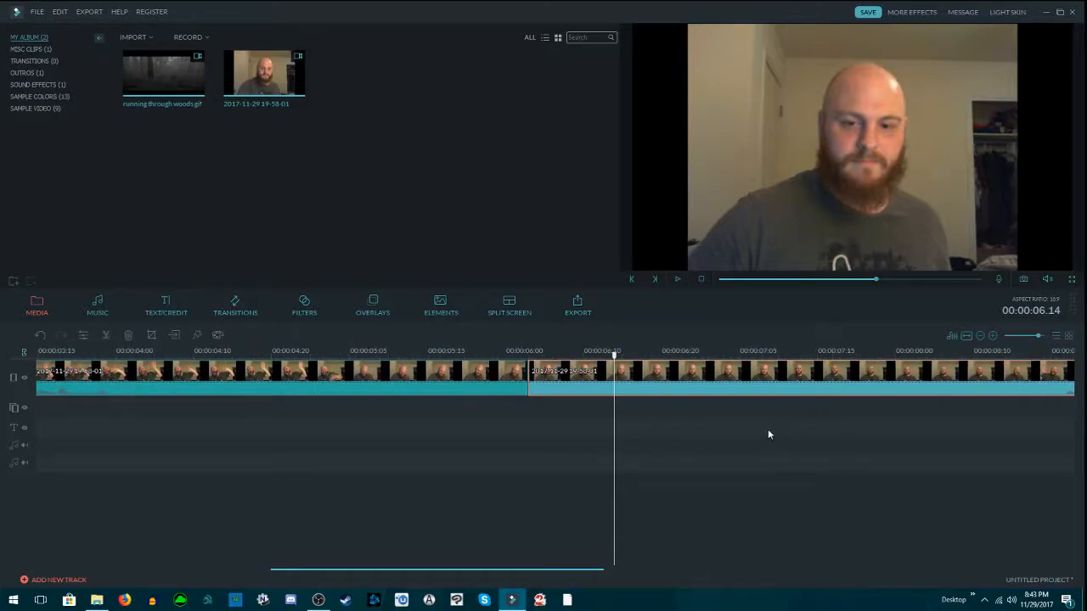